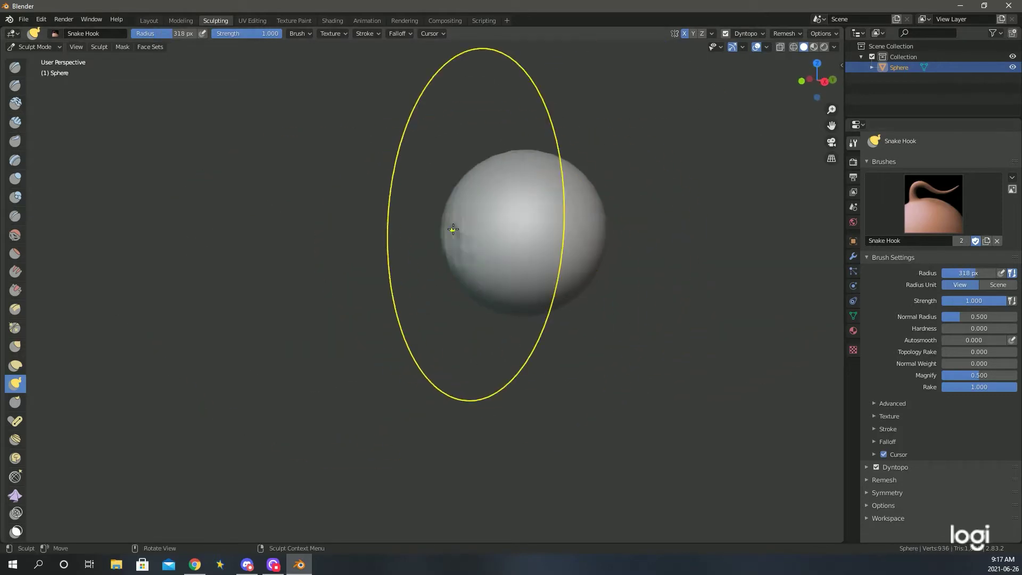
Step: Snake Hook the sphere into a long, curved boomerang-like head shape
{"action": "left_click_drag", "start_coordinate": [322, 259], "coordinate": [336, 261]}
{"action": "middle_click_drag", "start_coordinate": [450, 280], "coordinate": [383, 277]}
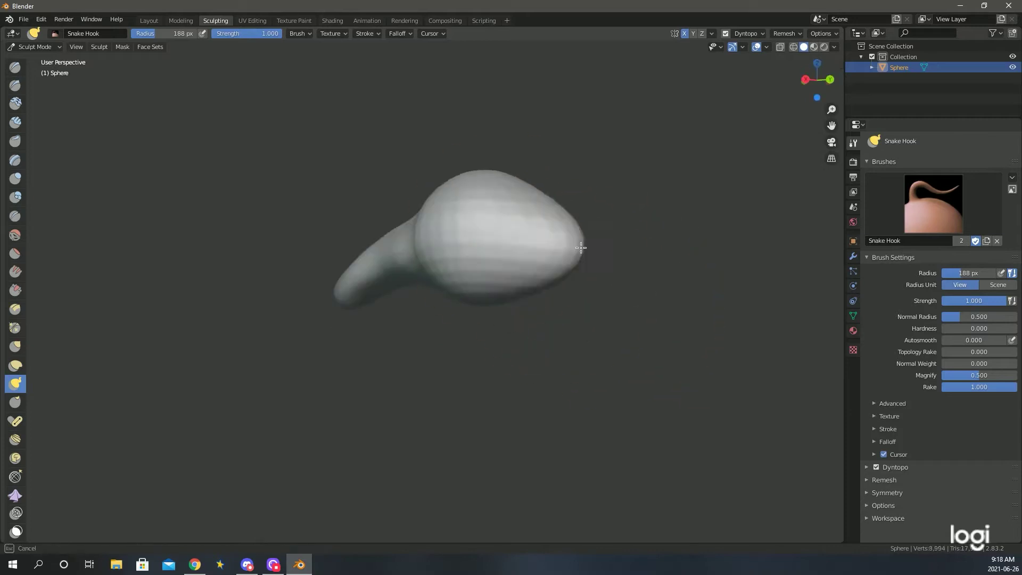
{"action": "mouse_move", "coordinate": [638, 255]}
{"action": "middle_mouse_down"}
{"action": "mouse_move", "coordinate": [569, 270]}
{"action": "mouse_move", "coordinate": [537, 229]}
{"action": "middle_mouse_up"}
Step: Shrink the brush and move the view in close to the bend
{"action": "key", "text": "f"}
{"action": "left_click", "coordinate": [527, 216]}
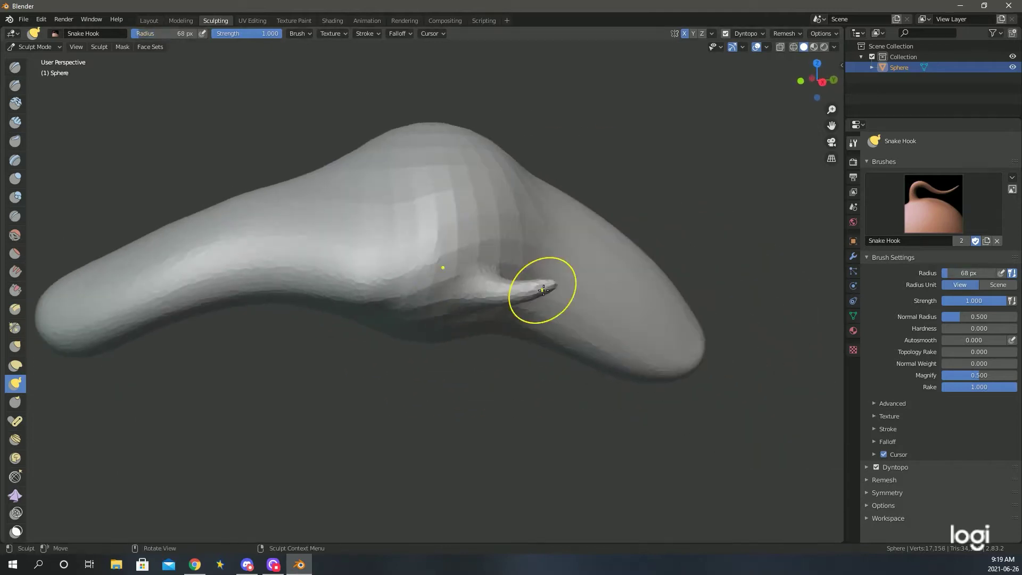
{"action": "middle_click_drag", "start_coordinate": [448, 320], "coordinate": [392, 308]}
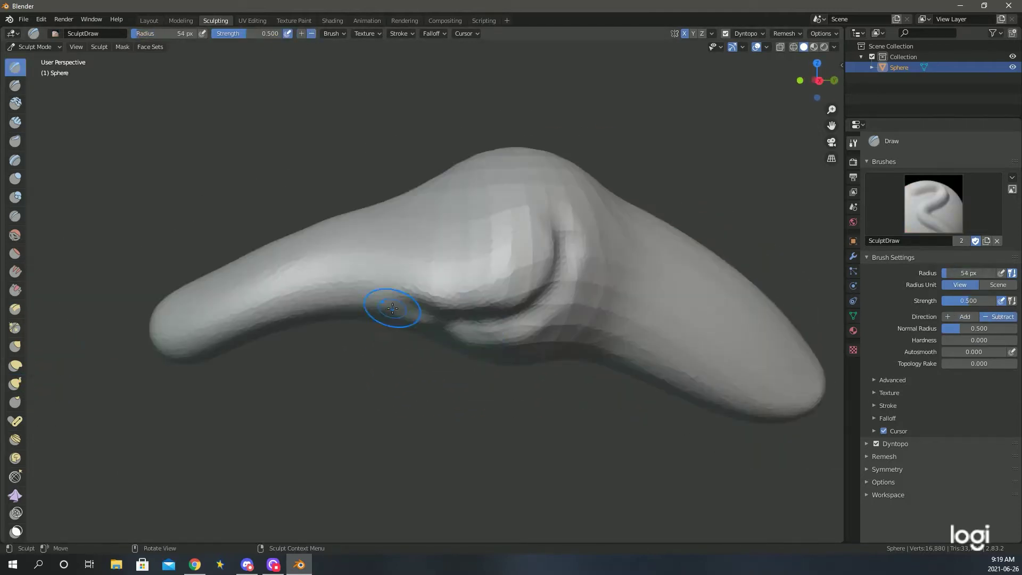
{"action": "scroll", "coordinate": [448, 294], "scroll_direction": "up", "scroll_amount": 3}
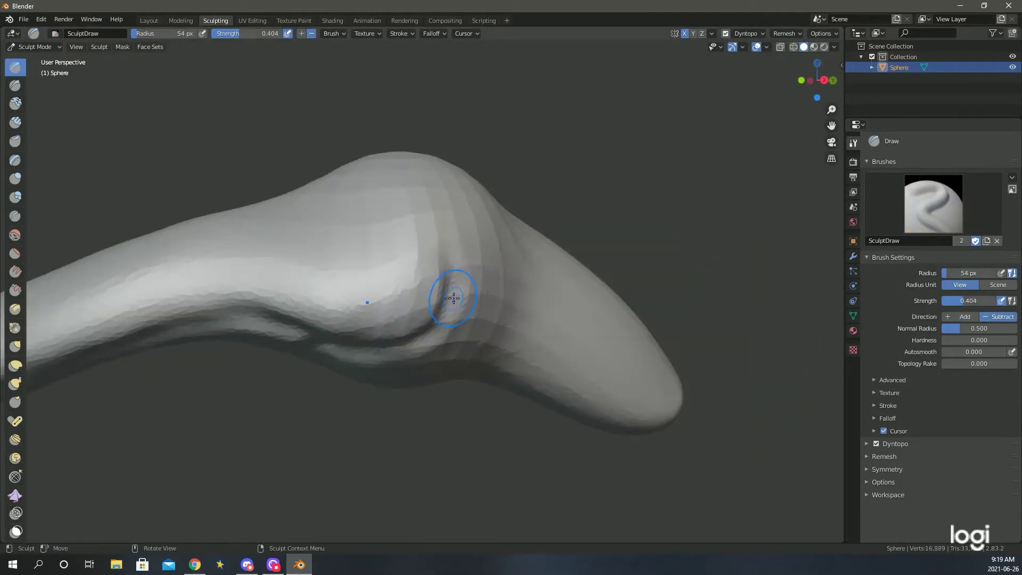
{"action": "middle_click_drag", "start_coordinate": [473, 272], "coordinate": [437, 287]}
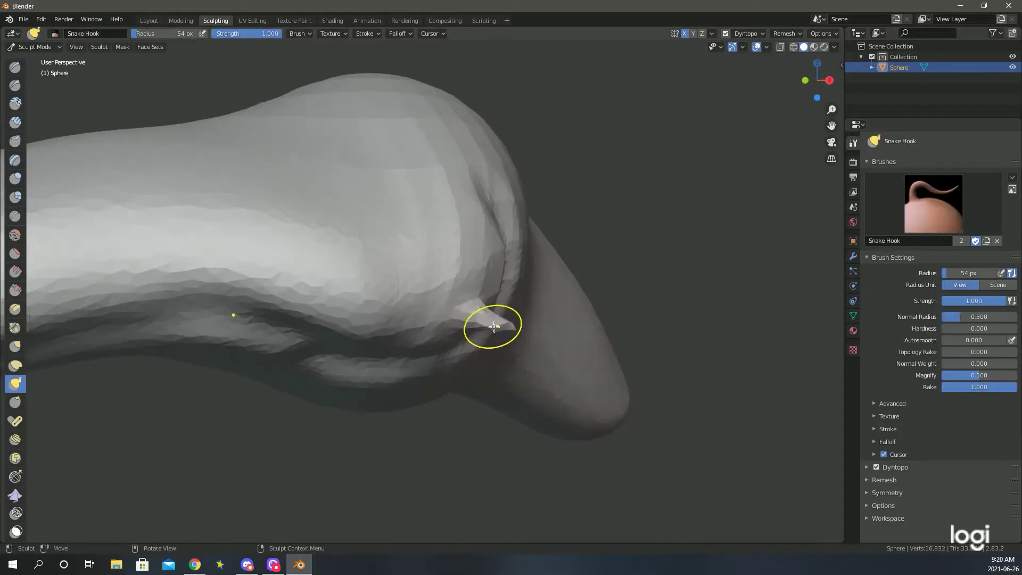
Step: Pull a small spike from the crease and several cheek spikes with a larger brush
{"action": "middle_click_drag", "start_coordinate": [500, 327], "coordinate": [532, 308]}
{"action": "key", "text": "f"}
{"action": "left_click", "coordinate": [548, 299]}
{"action": "middle_click_drag", "start_coordinate": [584, 353], "coordinate": [525, 232]}
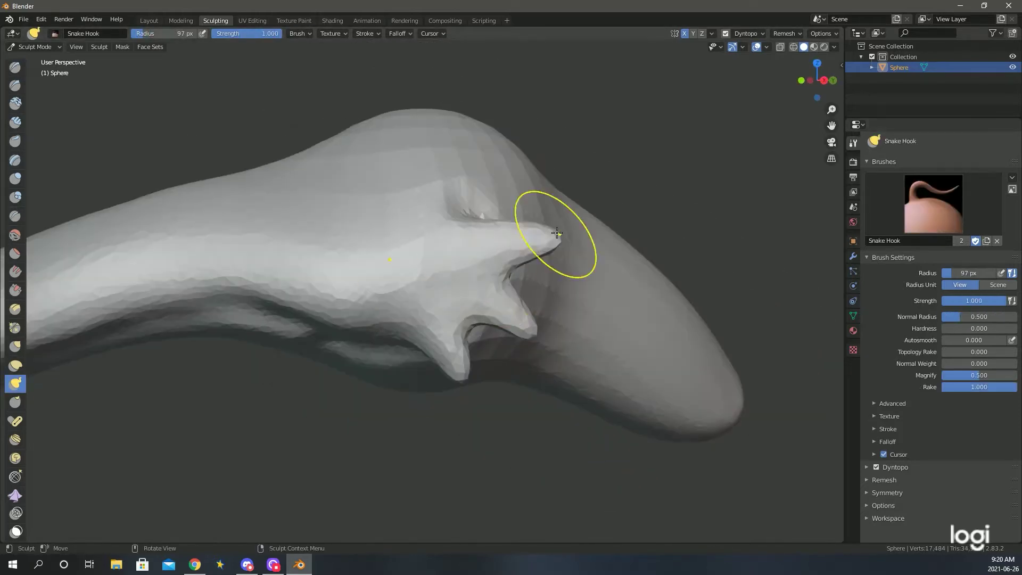
{"action": "scroll", "coordinate": [539, 264], "scroll_direction": "down", "scroll_amount": 3}
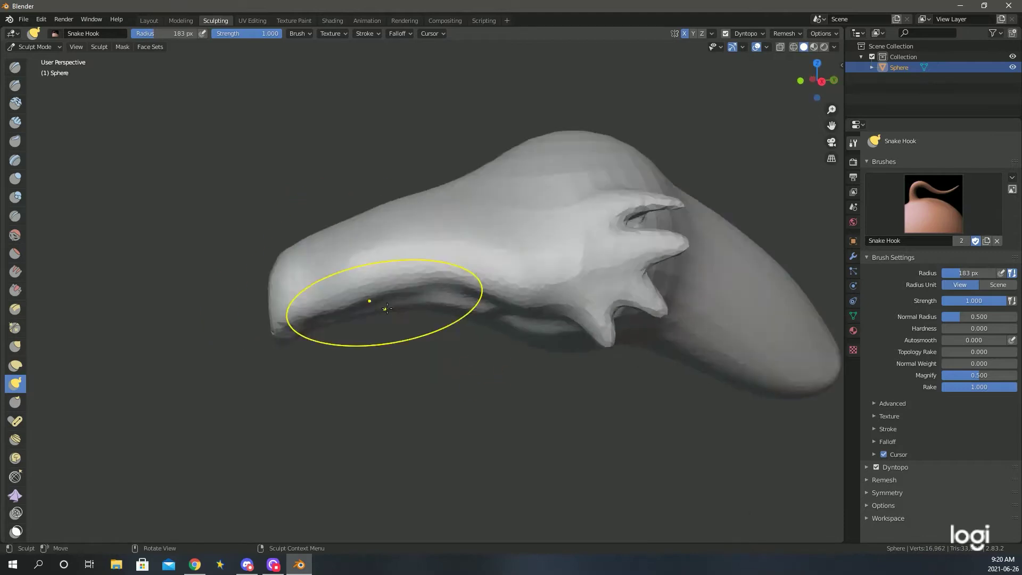
{"action": "scroll", "coordinate": [541, 288], "scroll_direction": "up", "scroll_amount": 2}
{"action": "left_click_drag", "start_coordinate": [534, 360], "coordinate": [616, 296]}
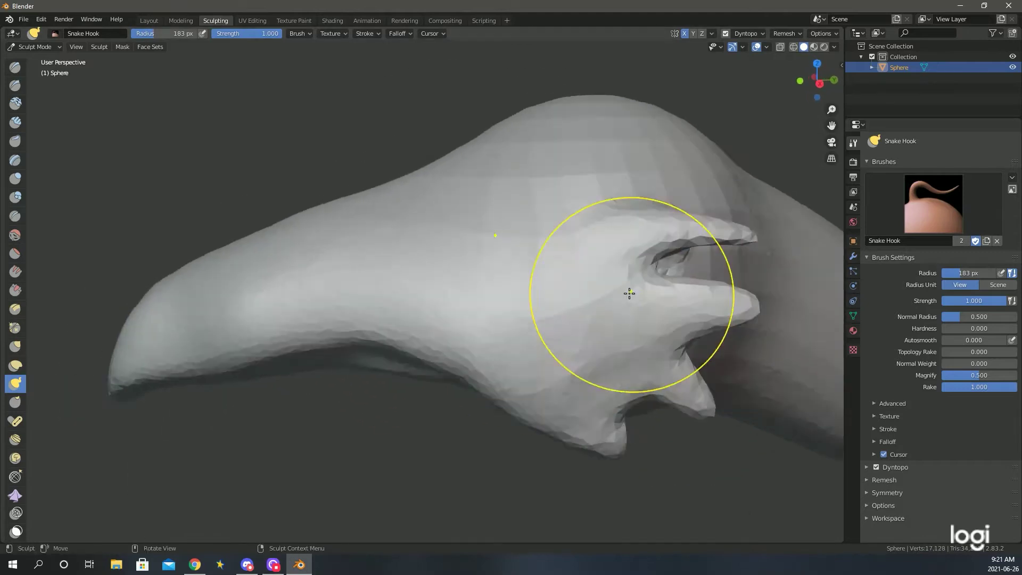
{"action": "middle_click_drag", "start_coordinate": [616, 297], "coordinate": [639, 229]}
Step: Extend a tall horn upward from the top of the head with a smaller brush
{"action": "key", "text": "f"}
{"action": "scroll", "coordinate": [395, 227], "scroll_direction": "up", "scroll_amount": 2}
{"action": "left_click_drag", "start_coordinate": [395, 227], "coordinate": [472, 194]}
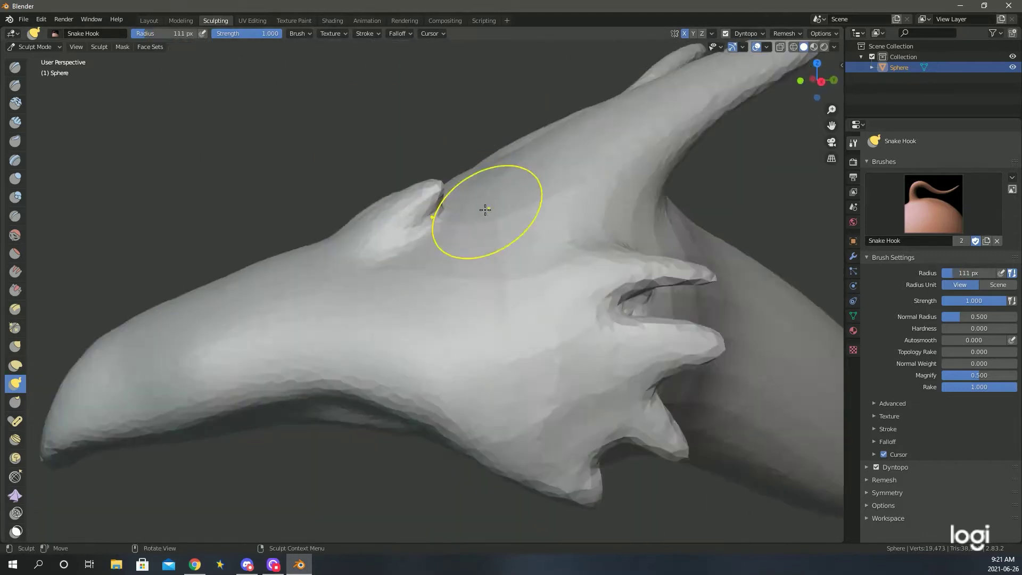
{"action": "scroll", "coordinate": [472, 194], "scroll_direction": "down", "scroll_amount": 3}
{"action": "scroll", "coordinate": [322, 250], "scroll_direction": "up", "scroll_amount": 4}
{"action": "mouse_move", "coordinate": [322, 250]}
{"action": "middle_mouse_down"}
{"action": "mouse_move", "coordinate": [548, 308]}
{"action": "mouse_move", "coordinate": [468, 269]}
{"action": "middle_mouse_up"}
Step: Dent the head surface, then pull the cheek spikes out further
{"action": "key", "text": "f"}
{"action": "left_click_drag", "start_coordinate": [468, 270], "coordinate": [445, 295]}
{"action": "mouse_move", "coordinate": [445, 294]}
{"action": "middle_mouse_down"}
{"action": "mouse_move", "coordinate": [373, 278]}
{"action": "mouse_move", "coordinate": [609, 255]}
{"action": "mouse_move", "coordinate": [546, 243]}
{"action": "middle_mouse_up"}
{"action": "key", "text": "f"}
{"action": "mouse_move", "coordinate": [404, 267]}
{"action": "middle_mouse_down"}
{"action": "mouse_move", "coordinate": [511, 239]}
{"action": "mouse_move", "coordinate": [585, 256]}
{"action": "middle_mouse_up"}
{"action": "scroll", "coordinate": [586, 255], "scroll_direction": "down", "scroll_amount": 2}
{"action": "key", "text": "f"}
{"action": "left_click_drag", "start_coordinate": [612, 266], "coordinate": [632, 272]}
Step: Enlarge the brush to reshape the head surface and pull out more of its shape
{"action": "mouse_move", "coordinate": [632, 272]}
{"action": "middle_mouse_down"}
{"action": "mouse_move", "coordinate": [483, 394]}
{"action": "mouse_move", "coordinate": [541, 415]}
{"action": "mouse_move", "coordinate": [422, 303]}
{"action": "mouse_move", "coordinate": [477, 388]}
{"action": "middle_mouse_up"}
{"action": "key", "text": "f"}
Step: Shrink the brush and switch to the Draw brush for carving
{"action": "key", "text": "f"}
{"action": "mouse_move", "coordinate": [491, 308]}
{"action": "middle_mouse_down"}
{"action": "mouse_move", "coordinate": [505, 319]}
{"action": "mouse_move", "coordinate": [373, 320]}
{"action": "middle_mouse_up"}
{"action": "scroll", "coordinate": [338, 319], "scroll_direction": "up", "scroll_amount": 3}
{"action": "left_click_drag", "start_coordinate": [338, 319], "coordinate": [490, 269]}
{"action": "mouse_move", "coordinate": [490, 270]}
{"action": "middle_mouse_down"}
{"action": "mouse_move", "coordinate": [445, 234]}
{"action": "mouse_move", "coordinate": [354, 194]}
{"action": "mouse_move", "coordinate": [473, 212]}
{"action": "middle_mouse_up"}
{"action": "scroll", "coordinate": [353, 194], "scroll_direction": "down", "scroll_amount": 5}
{"action": "key", "text": "f"}
{"action": "left_click", "coordinate": [365, 195]}
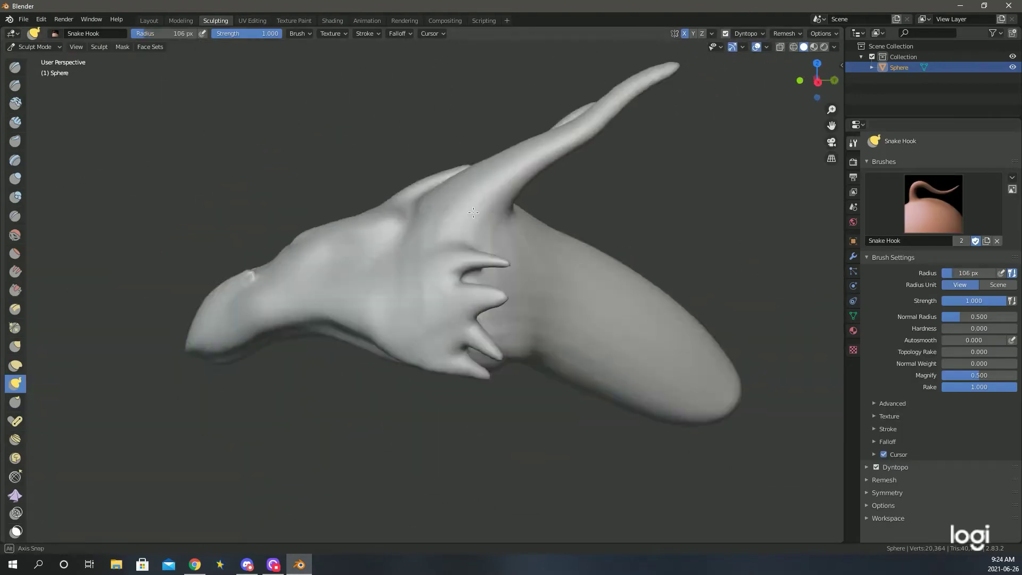
{"action": "key", "text": "x"}
{"action": "mouse_move", "coordinate": [270, 319]}
{"action": "middle_mouse_down"}
{"action": "mouse_move", "coordinate": [604, 237]}
{"action": "mouse_move", "coordinate": [585, 250]}
{"action": "middle_mouse_up"}
Step: Orbit to a front view of the skull with the Draw brush to check symmetry
{"action": "scroll", "coordinate": [445, 255], "scroll_direction": "up", "scroll_amount": 3}
{"action": "scroll", "coordinate": [372, 261], "scroll_direction": "down", "scroll_amount": 3}
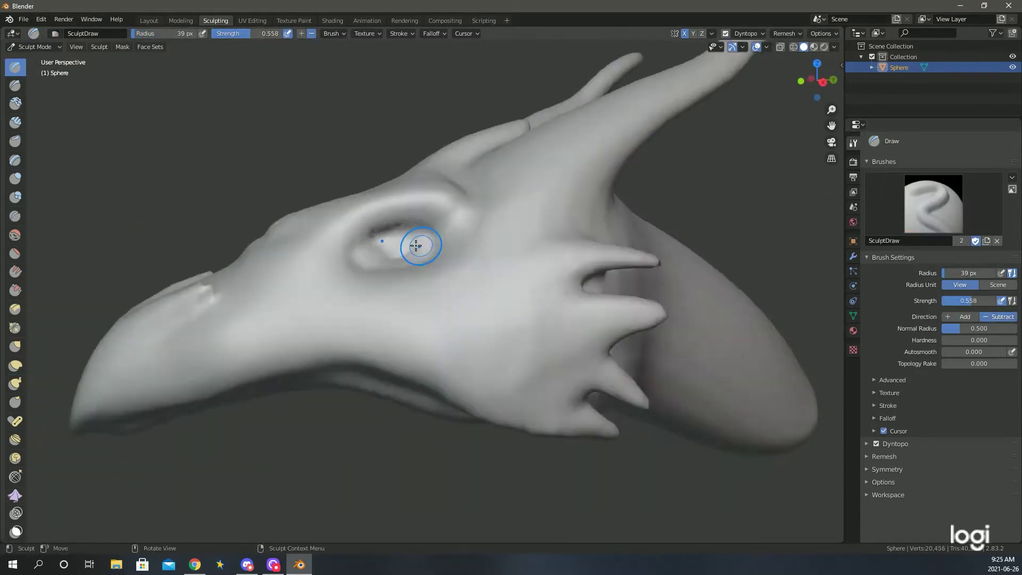
{"action": "middle_click_drag", "start_coordinate": [418, 244], "coordinate": [608, 297], "text": "alt"}
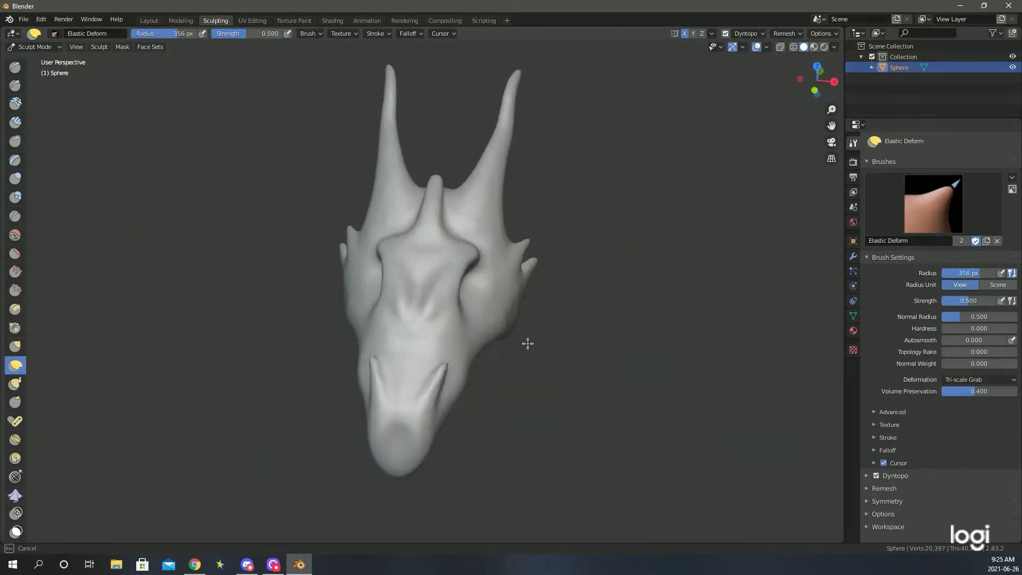
{"action": "key", "text": "x"}
{"action": "scroll", "coordinate": [439, 250], "scroll_direction": "up", "scroll_amount": 4}
{"action": "scroll", "coordinate": [439, 250], "scroll_direction": "down", "scroll_amount": 4}
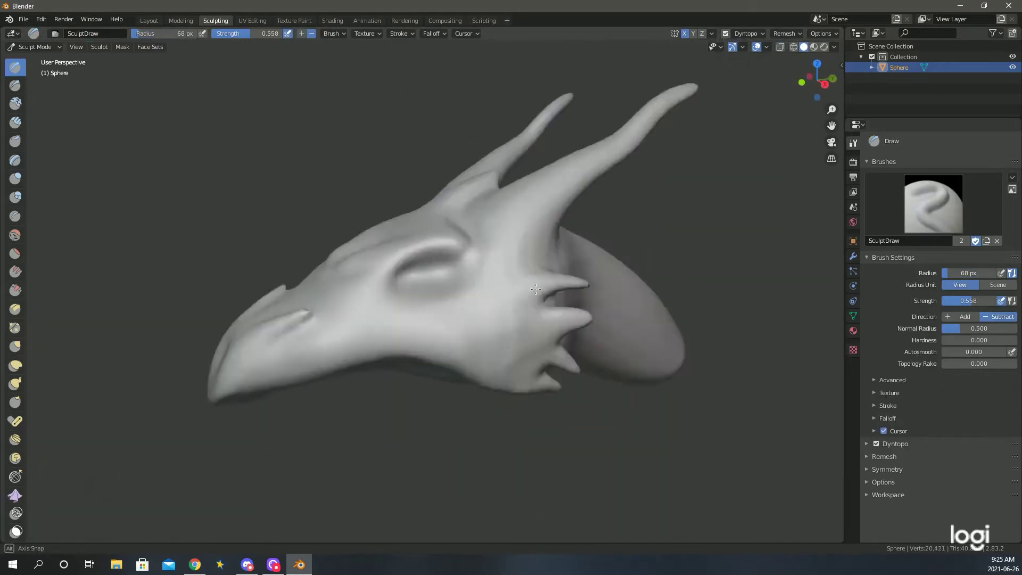
{"action": "scroll", "coordinate": [439, 250], "scroll_direction": "up", "scroll_amount": 3}
{"action": "scroll", "coordinate": [439, 251], "scroll_direction": "up", "scroll_amount": 3}
{"action": "scroll", "coordinate": [439, 250], "scroll_direction": "down", "scroll_amount": 5}
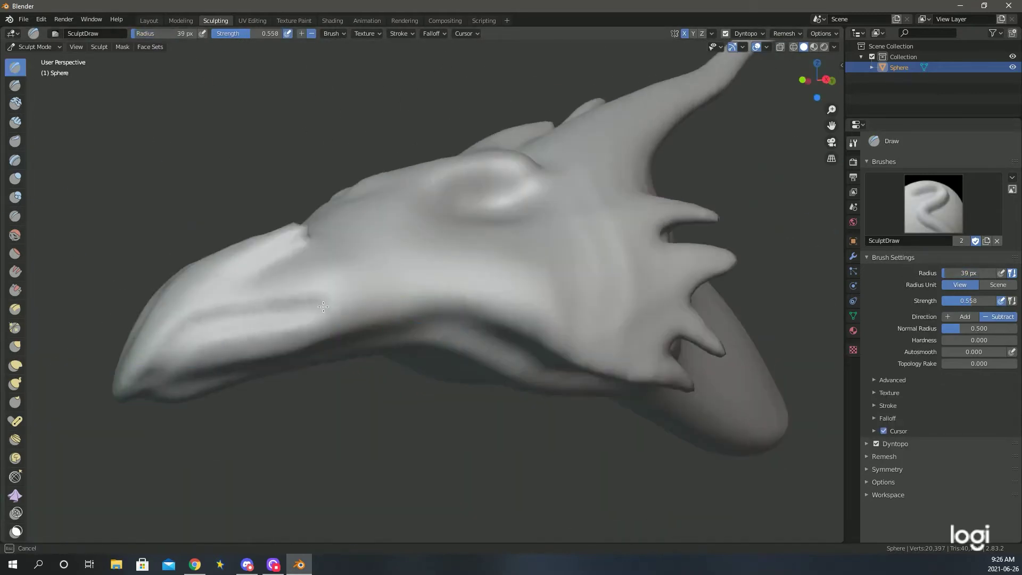
Step: Resize the Draw brush to 29 px for carving the mouth line along the jaw
{"action": "middle_click_drag", "start_coordinate": [323, 306], "coordinate": [532, 318]}
{"action": "scroll", "coordinate": [615, 326], "scroll_direction": "up", "scroll_amount": 5}
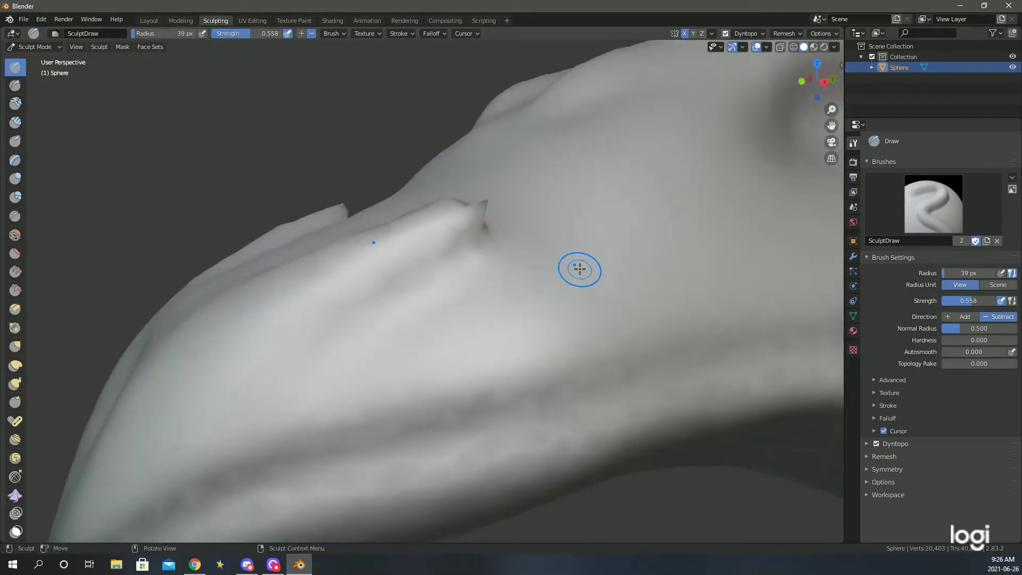
{"action": "left_click_drag", "start_coordinate": [949, 276], "coordinate": [973, 277]}
{"action": "scroll", "coordinate": [467, 271], "scroll_direction": "down", "scroll_amount": 5}
{"action": "key", "text": "f"}
{"action": "left_click", "coordinate": [474, 327]}
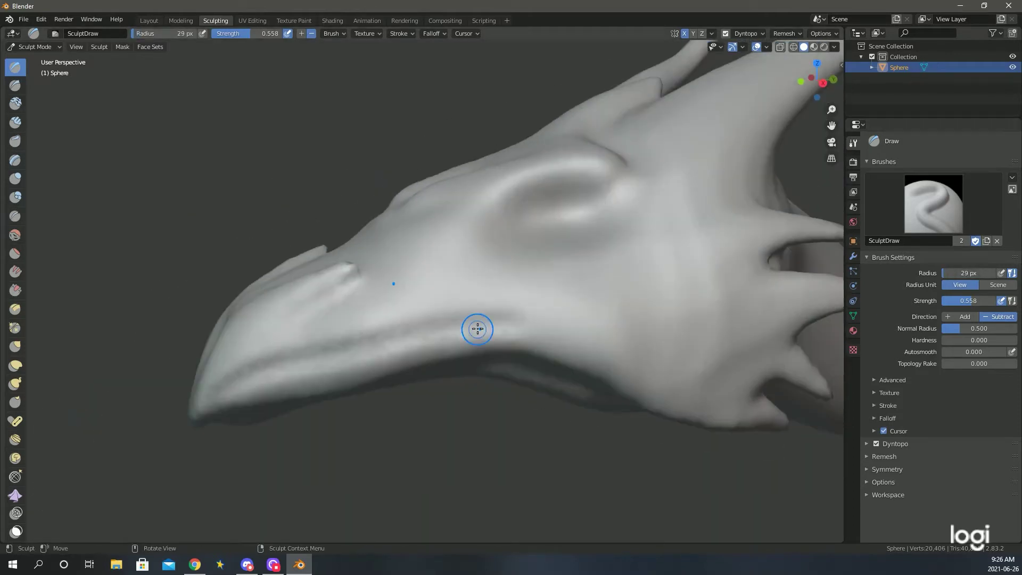
{"action": "scroll", "coordinate": [475, 326], "scroll_direction": "up", "scroll_amount": 4}
{"action": "scroll", "coordinate": [395, 279], "scroll_direction": "up", "scroll_amount": 3}
{"action": "middle_click_drag", "start_coordinate": [543, 146], "coordinate": [581, 266]}
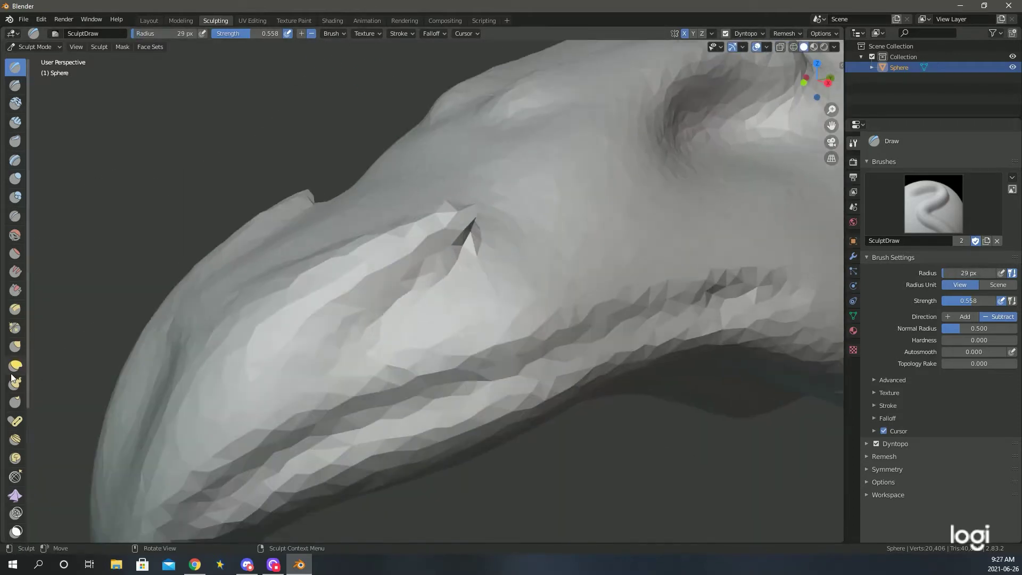
Step: Shape the snout with Snake Hook and Draw, closing Dyntopo settings and bringing the horns into view
{"action": "key", "text": "k"}
{"action": "left_click", "coordinate": [806, 101]}
{"action": "key", "text": "f"}
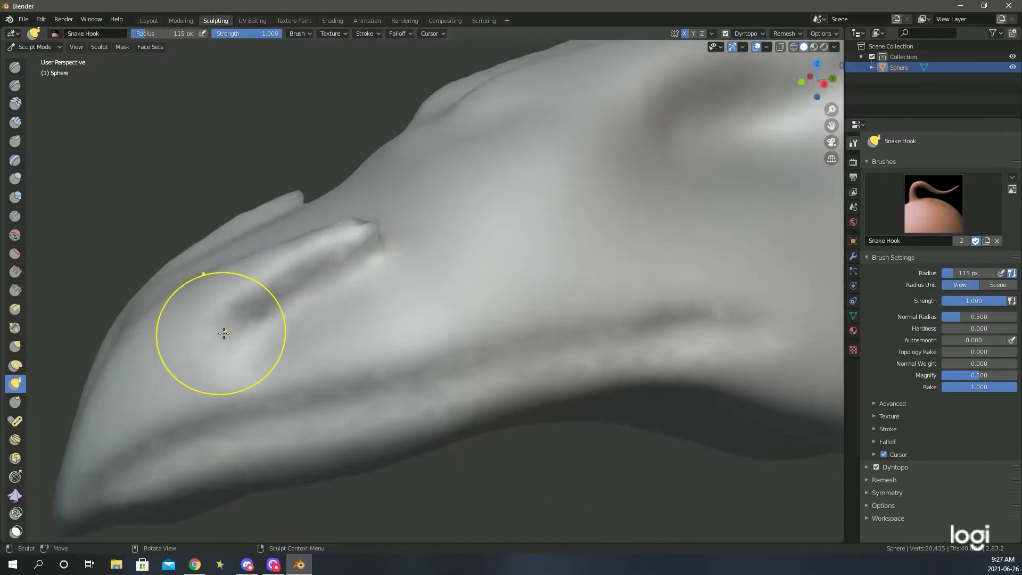
{"action": "middle_click_drag", "start_coordinate": [289, 327], "coordinate": [442, 276]}
{"action": "key", "text": "x"}
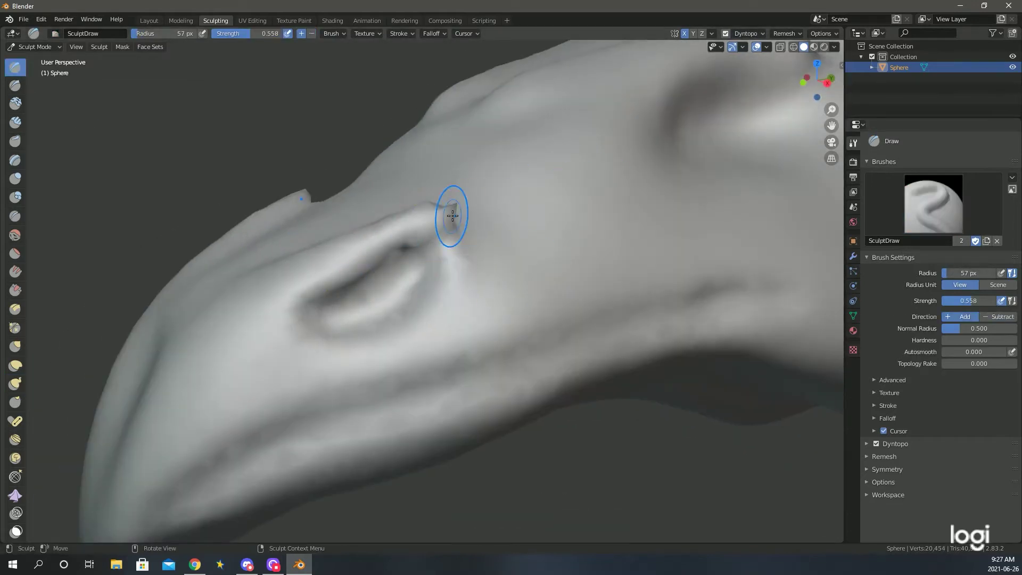
{"action": "scroll", "coordinate": [449, 283], "scroll_direction": "down", "scroll_amount": 2}
{"action": "scroll", "coordinate": [463, 255], "scroll_direction": "down", "scroll_amount": 2}
{"action": "scroll", "coordinate": [425, 271], "scroll_direction": "down", "scroll_amount": 2}
{"action": "mouse_move", "coordinate": [406, 281]}
{"action": "middle_mouse_down"}
{"action": "mouse_move", "coordinate": [530, 274]}
{"action": "mouse_move", "coordinate": [459, 227]}
{"action": "middle_mouse_up"}
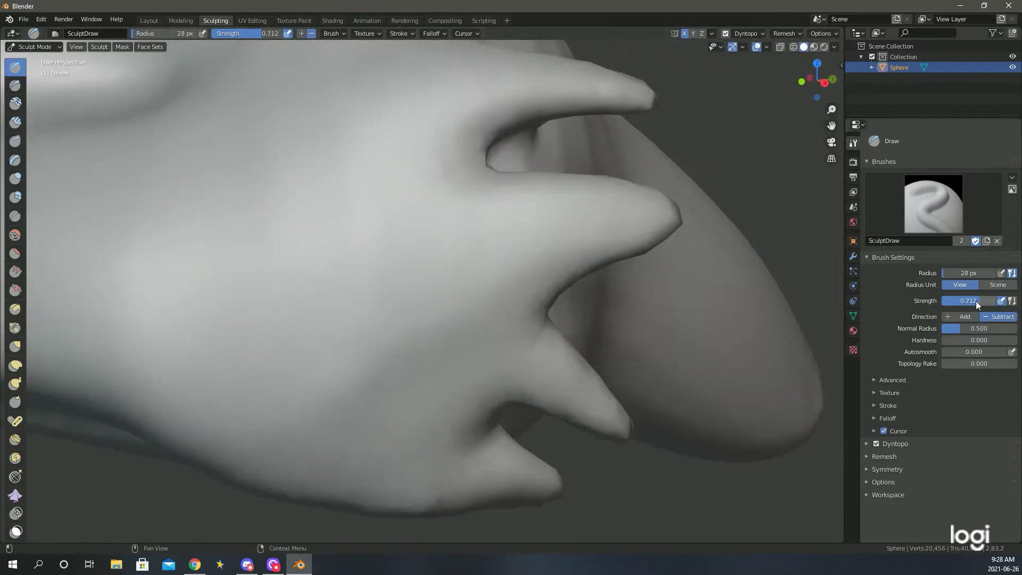
Step: Raise the Draw strength and reshape the cheek spike bases up close
{"action": "middle_click_drag", "start_coordinate": [459, 228], "coordinate": [603, 301], "text": "ctrl"}
{"action": "mouse_move", "coordinate": [794, 101]}
{"action": "middle_mouse_down", "text": "ctrl"}
{"action": "mouse_move", "coordinate": [416, 153]}
{"action": "mouse_move", "coordinate": [371, 212]}
{"action": "middle_mouse_up", "text": "ctrl"}
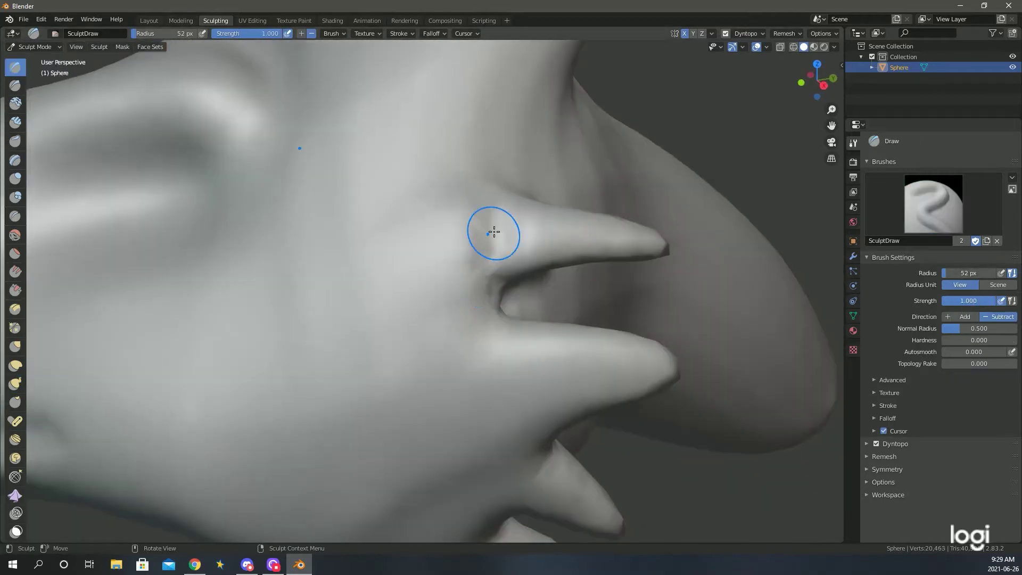
{"action": "middle_click_drag", "start_coordinate": [479, 274], "coordinate": [588, 317]}
{"action": "mouse_move", "coordinate": [491, 181]}
{"action": "middle_mouse_down", "text": "ctrl"}
{"action": "mouse_move", "coordinate": [589, 349]}
{"action": "mouse_move", "coordinate": [472, 244]}
{"action": "mouse_move", "coordinate": [588, 258]}
{"action": "middle_mouse_up", "text": "ctrl"}
{"action": "mouse_move", "coordinate": [586, 298]}
{"action": "middle_mouse_down"}
{"action": "mouse_move", "coordinate": [365, 209]}
{"action": "mouse_move", "coordinate": [479, 224]}
{"action": "mouse_move", "coordinate": [548, 219]}
{"action": "mouse_move", "coordinate": [454, 235]}
{"action": "middle_mouse_up"}
Step: Deepen the eye socket with a 19 px, 0.750-strength Subtract stroke
{"action": "left_click_drag", "start_coordinate": [454, 235], "coordinate": [547, 254]}
{"action": "mouse_move", "coordinate": [547, 255]}
{"action": "middle_mouse_down"}
{"action": "mouse_move", "coordinate": [377, 270]}
{"action": "mouse_move", "coordinate": [600, 253]}
{"action": "mouse_move", "coordinate": [348, 290]}
{"action": "middle_mouse_up"}
{"action": "scroll", "coordinate": [348, 290], "scroll_direction": "down", "scroll_amount": 5}
{"action": "scroll", "coordinate": [437, 224], "scroll_direction": "up", "scroll_amount": 6}
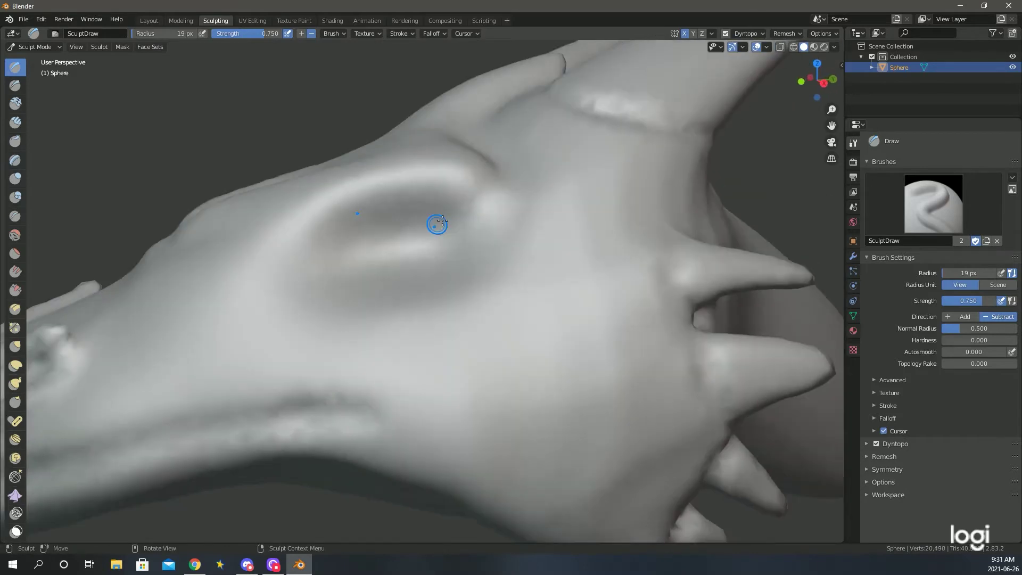
Step: Orbit around to the eye while toggling between Snake Hook and Draw
{"action": "scroll", "coordinate": [330, 255], "scroll_direction": "down", "scroll_amount": 5}
{"action": "scroll", "coordinate": [598, 237], "scroll_direction": "up", "scroll_amount": 5}
{"action": "key", "text": "k"}
{"action": "middle_click_drag", "start_coordinate": [196, 304], "coordinate": [479, 239]}
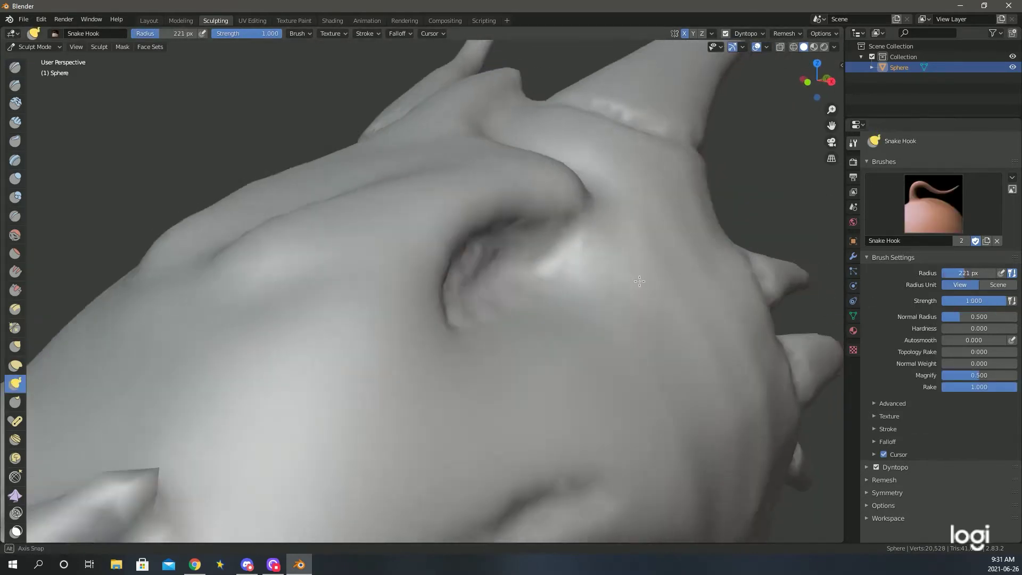
{"action": "scroll", "coordinate": [526, 217], "scroll_direction": "up", "scroll_amount": 2}
{"action": "scroll", "coordinate": [526, 218], "scroll_direction": "down", "scroll_amount": 5}
{"action": "key", "text": "x"}
{"action": "scroll", "coordinate": [526, 218], "scroll_direction": "up", "scroll_amount": 5}
{"action": "scroll", "coordinate": [502, 264], "scroll_direction": "down", "scroll_amount": 5}
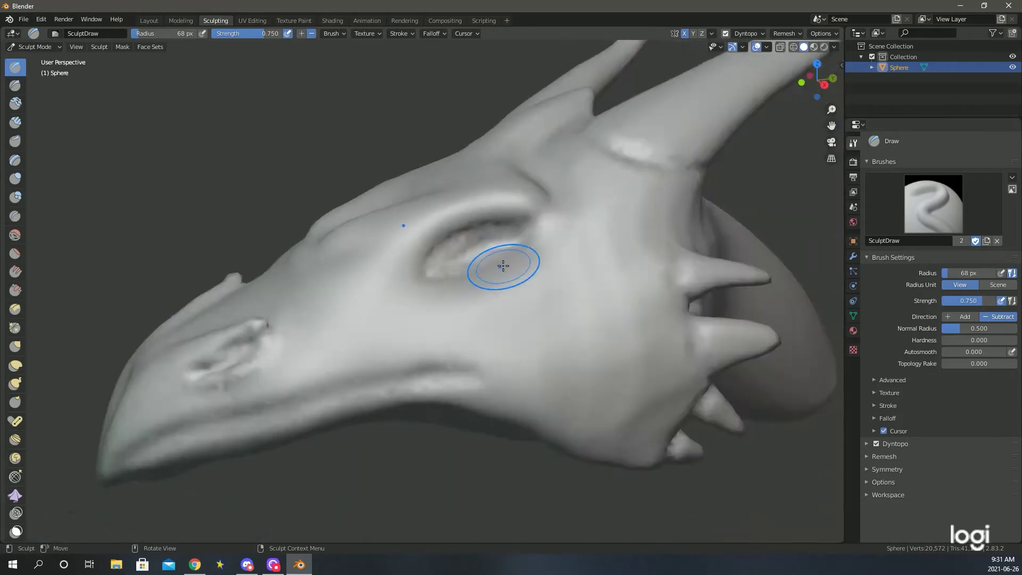
{"action": "scroll", "coordinate": [607, 267], "scroll_direction": "up", "scroll_amount": 5}
{"action": "scroll", "coordinate": [443, 278], "scroll_direction": "down", "scroll_amount": 5}
{"action": "scroll", "coordinate": [623, 247], "scroll_direction": "up", "scroll_amount": 5}
Step: Orbit to a side view and adjust the Draw brush strength
{"action": "mouse_move", "coordinate": [337, 283]}
{"action": "middle_mouse_down"}
{"action": "mouse_move", "coordinate": [753, 235]}
{"action": "mouse_move", "coordinate": [653, 235]}
{"action": "middle_mouse_up"}
{"action": "scroll", "coordinate": [653, 235], "scroll_direction": "up", "scroll_amount": 5}
{"action": "scroll", "coordinate": [501, 237], "scroll_direction": "down", "scroll_amount": 3}
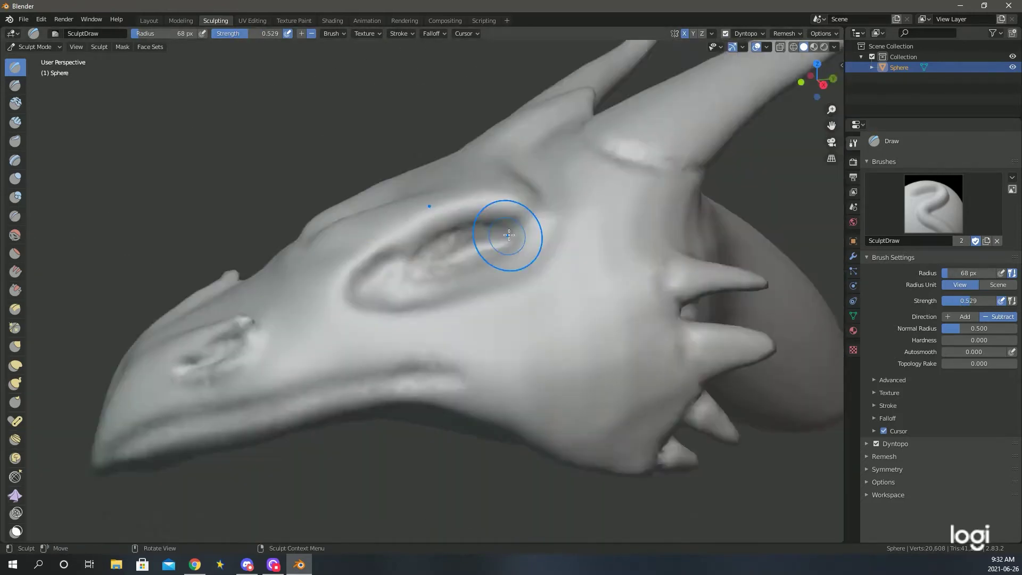
{"action": "scroll", "coordinate": [570, 256], "scroll_direction": "down", "scroll_amount": 2}
{"action": "mouse_move", "coordinate": [570, 256]}
{"action": "middle_mouse_down"}
{"action": "mouse_move", "coordinate": [624, 294]}
{"action": "mouse_move", "coordinate": [439, 299]}
{"action": "middle_mouse_up"}
{"action": "scroll", "coordinate": [533, 298], "scroll_direction": "up", "scroll_amount": 4}
{"action": "key", "text": "Return"}
{"action": "scroll", "coordinate": [498, 338], "scroll_direction": "up", "scroll_amount": 2}
Step: Pull several fang spikes down from beneath the jaw at the beak
{"action": "middle_click_drag", "start_coordinate": [498, 339], "coordinate": [427, 266]}
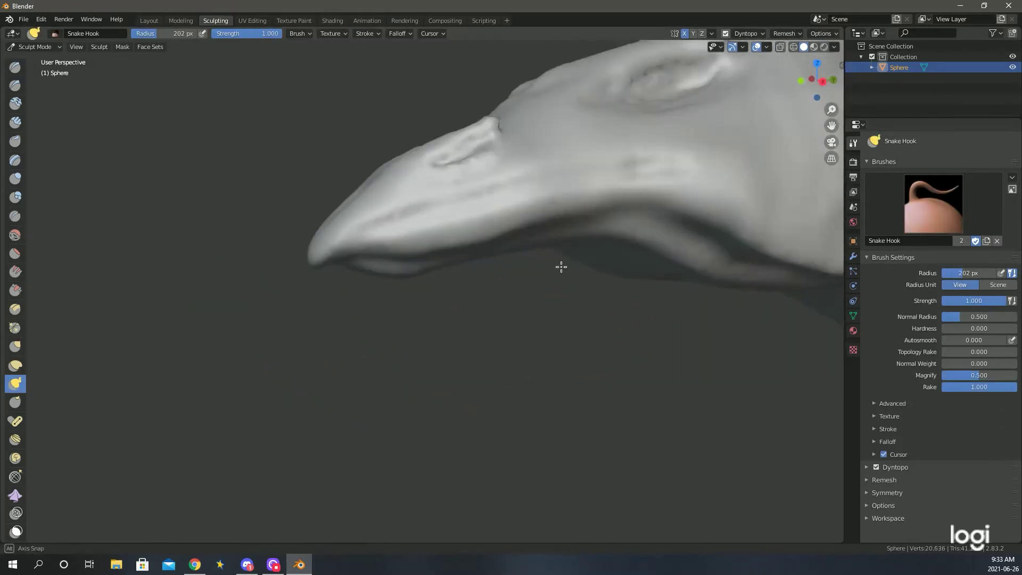
{"action": "middle_click_drag", "start_coordinate": [507, 278], "coordinate": [424, 323]}
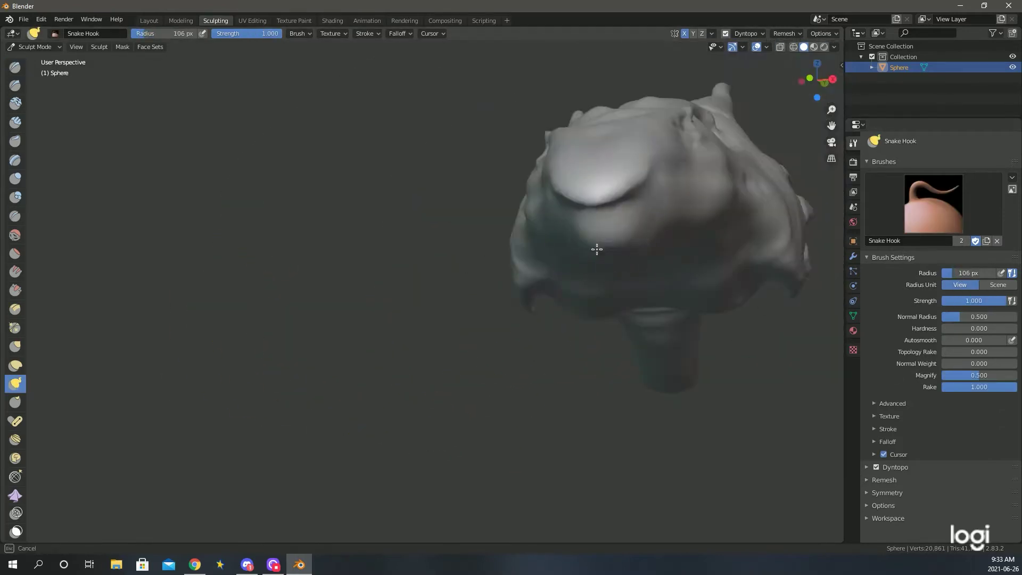
{"action": "middle_click_drag", "start_coordinate": [611, 198], "coordinate": [303, 267]}
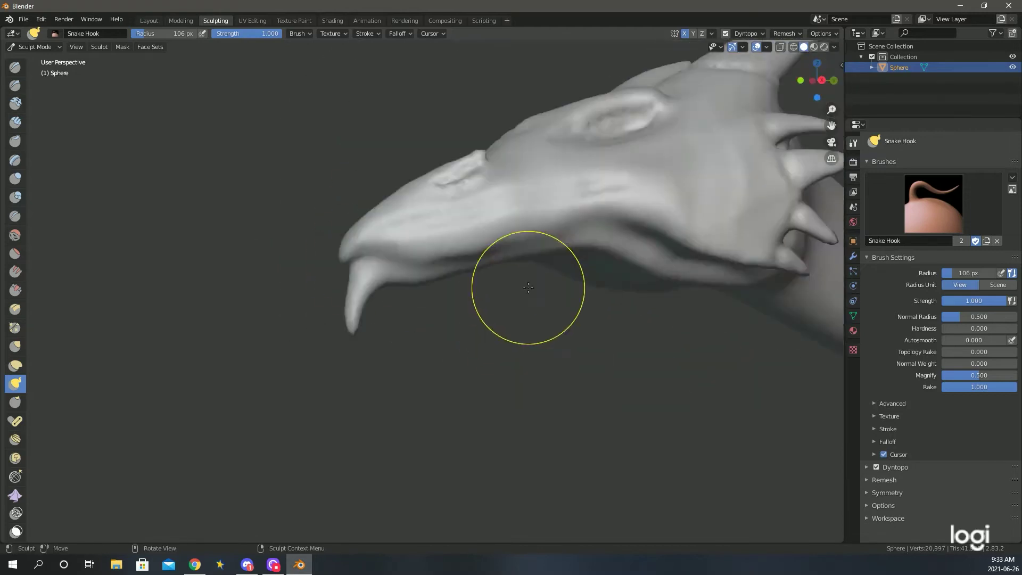
{"action": "middle_click_drag", "start_coordinate": [345, 235], "coordinate": [627, 326]}
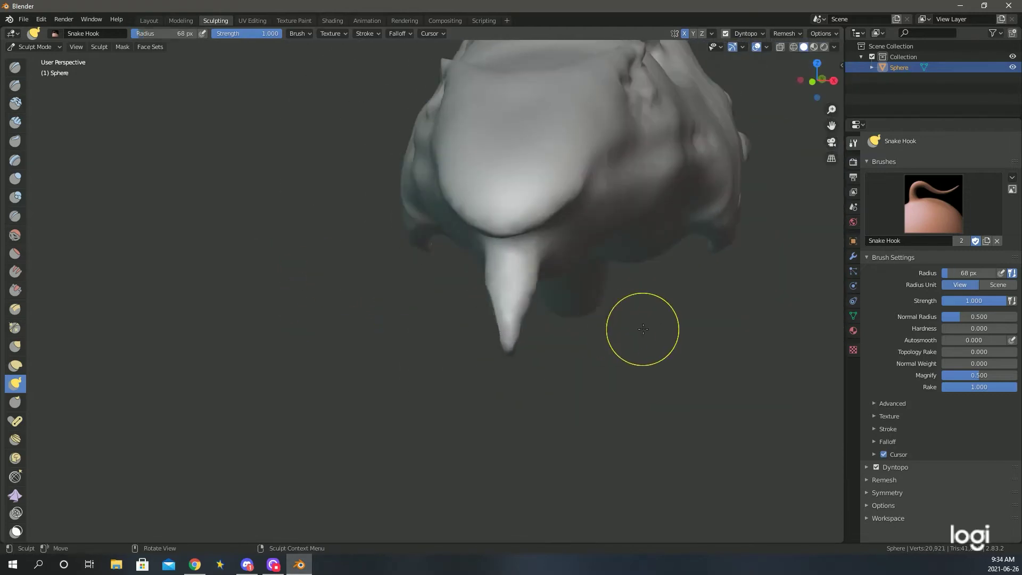
{"action": "middle_click_drag", "start_coordinate": [459, 297], "coordinate": [183, 262]}
{"action": "left_click_drag", "start_coordinate": [183, 263], "coordinate": [292, 292]}
{"action": "mouse_move", "coordinate": [292, 292]}
{"action": "middle_mouse_down"}
{"action": "mouse_move", "coordinate": [335, 277]}
{"action": "mouse_move", "coordinate": [471, 346]}
{"action": "mouse_move", "coordinate": [383, 284]}
{"action": "middle_mouse_up"}
{"action": "mouse_move", "coordinate": [379, 331]}
{"action": "middle_mouse_down"}
{"action": "mouse_move", "coordinate": [518, 297]}
{"action": "mouse_move", "coordinate": [388, 235]}
{"action": "middle_mouse_up"}
{"action": "scroll", "coordinate": [559, 336], "scroll_direction": "down", "scroll_amount": 5}
{"action": "scroll", "coordinate": [435, 308], "scroll_direction": "up", "scroll_amount": 5}
Step: Orbit and zoom around the head to the front view
{"action": "key", "text": "x"}
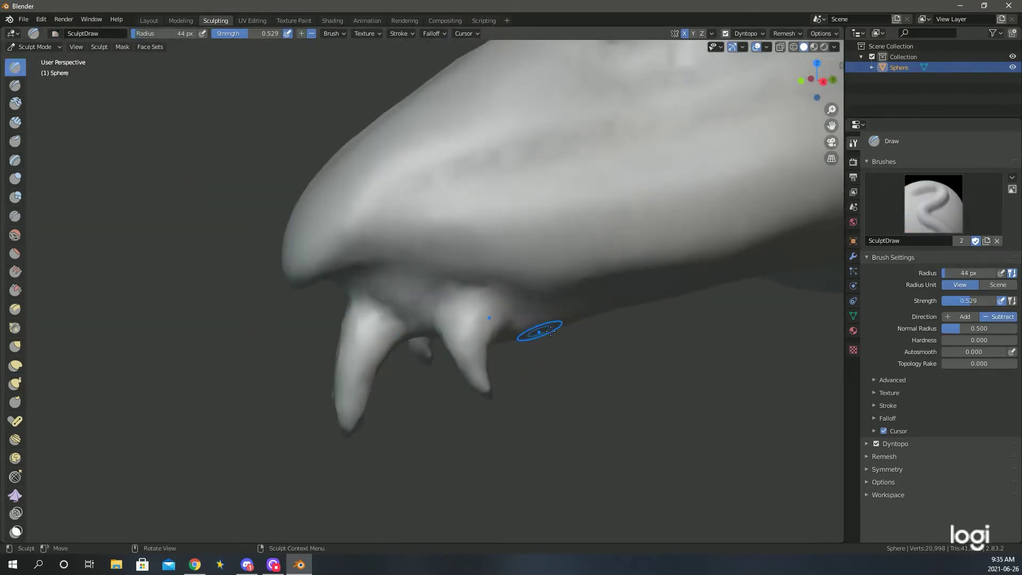
{"action": "middle_click_drag", "start_coordinate": [523, 328], "coordinate": [545, 262]}
{"action": "scroll", "coordinate": [544, 263], "scroll_direction": "down", "scroll_amount": 5}
{"action": "scroll", "coordinate": [470, 330], "scroll_direction": "up", "scroll_amount": 3}
{"action": "scroll", "coordinate": [257, 303], "scroll_direction": "up", "scroll_amount": 2}
{"action": "scroll", "coordinate": [675, 272], "scroll_direction": "down", "scroll_amount": 4}
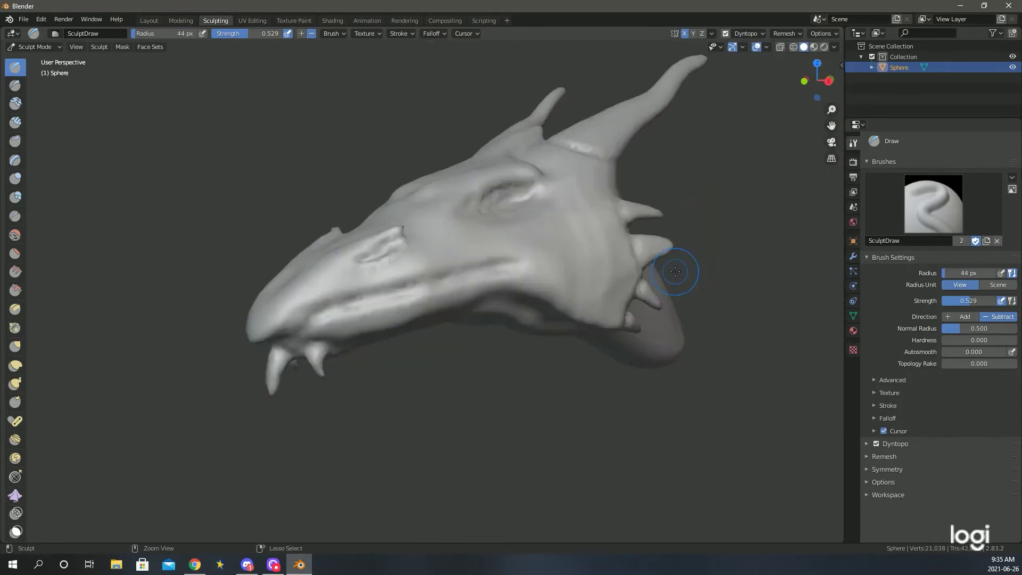
{"action": "mouse_move", "coordinate": [310, 338]}
{"action": "middle_mouse_down"}
{"action": "mouse_move", "coordinate": [605, 312]}
{"action": "mouse_move", "coordinate": [494, 241]}
{"action": "mouse_move", "coordinate": [511, 239]}
{"action": "middle_mouse_up"}
{"action": "scroll", "coordinate": [605, 313], "scroll_direction": "down", "scroll_amount": 3}
{"action": "scroll", "coordinate": [604, 312], "scroll_direction": "up", "scroll_amount": 3}
Step: Reshape the horns from above with Snake Hook, then shrink the brush
{"action": "key", "text": "k"}
{"action": "scroll", "coordinate": [495, 240], "scroll_direction": "up", "scroll_amount": 3}
{"action": "scroll", "coordinate": [511, 239], "scroll_direction": "down", "scroll_amount": 2}
{"action": "scroll", "coordinate": [517, 239], "scroll_direction": "up", "scroll_amount": 2}
{"action": "scroll", "coordinate": [522, 238], "scroll_direction": "up", "scroll_amount": 1}
{"action": "mouse_move", "coordinate": [582, 253]}
{"action": "middle_mouse_down"}
{"action": "mouse_move", "coordinate": [617, 274]}
{"action": "mouse_move", "coordinate": [532, 319]}
{"action": "mouse_move", "coordinate": [483, 365]}
{"action": "mouse_move", "coordinate": [559, 330]}
{"action": "mouse_move", "coordinate": [491, 297]}
{"action": "mouse_move", "coordinate": [563, 339]}
{"action": "middle_mouse_up"}
{"action": "key", "text": "f"}
{"action": "left_click", "coordinate": [483, 366]}
Step: Pull one horn out further into a long curving prong
{"action": "scroll", "coordinate": [559, 330], "scroll_direction": "down", "scroll_amount": 2}
{"action": "scroll", "coordinate": [564, 339], "scroll_direction": "down", "scroll_amount": 3}
{"action": "scroll", "coordinate": [564, 339], "scroll_direction": "up", "scroll_amount": 3}
{"action": "mouse_move", "coordinate": [522, 299]}
{"action": "middle_mouse_down"}
{"action": "mouse_move", "coordinate": [406, 274]}
{"action": "mouse_move", "coordinate": [563, 267]}
{"action": "middle_mouse_up"}
{"action": "scroll", "coordinate": [625, 276], "scroll_direction": "down", "scroll_amount": 3}
{"action": "mouse_move", "coordinate": [553, 174]}
{"action": "middle_mouse_down"}
{"action": "mouse_move", "coordinate": [625, 276]}
{"action": "mouse_move", "coordinate": [500, 342]}
{"action": "mouse_move", "coordinate": [410, 296]}
{"action": "mouse_move", "coordinate": [479, 266]}
{"action": "mouse_move", "coordinate": [581, 269]}
{"action": "mouse_move", "coordinate": [459, 216]}
{"action": "mouse_move", "coordinate": [395, 275]}
{"action": "middle_mouse_up"}
{"action": "scroll", "coordinate": [625, 276], "scroll_direction": "up", "scroll_amount": 3}
Step: Build a raised brow ridge over the eye with the 73 px, 0.279-strength Draw brush
{"action": "key", "text": "x"}
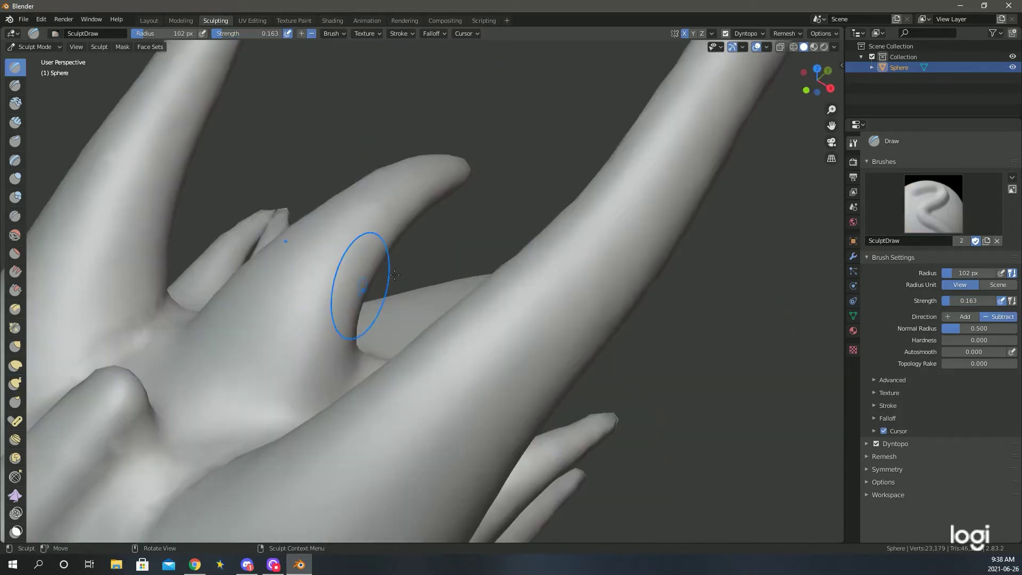
{"action": "mouse_move", "coordinate": [383, 233]}
{"action": "middle_mouse_down"}
{"action": "mouse_move", "coordinate": [490, 190]}
{"action": "mouse_move", "coordinate": [377, 354]}
{"action": "mouse_move", "coordinate": [383, 216]}
{"action": "mouse_move", "coordinate": [519, 200]}
{"action": "mouse_move", "coordinate": [506, 194]}
{"action": "mouse_move", "coordinate": [536, 343]}
{"action": "middle_mouse_up"}
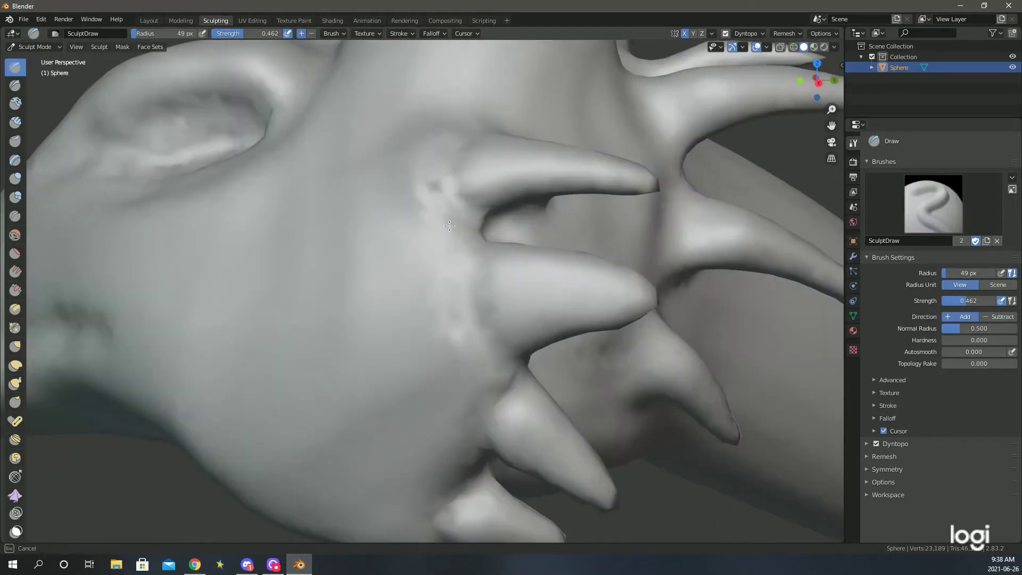
{"action": "scroll", "coordinate": [536, 344], "scroll_direction": "down", "scroll_amount": 3}
{"action": "scroll", "coordinate": [536, 344], "scroll_direction": "up", "scroll_amount": 4}
{"action": "key", "text": "k"}
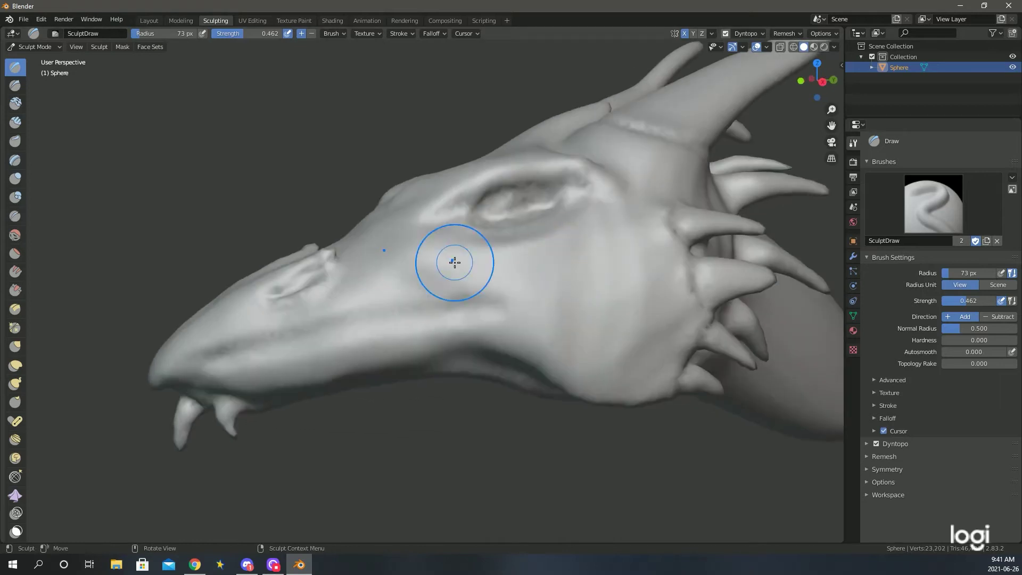
{"action": "mouse_move", "coordinate": [454, 262]}
{"action": "middle_mouse_down"}
{"action": "mouse_move", "coordinate": [714, 325]}
{"action": "mouse_move", "coordinate": [673, 169]}
{"action": "middle_mouse_up"}
{"action": "middle_click_drag", "start_coordinate": [282, 353], "coordinate": [472, 334]}
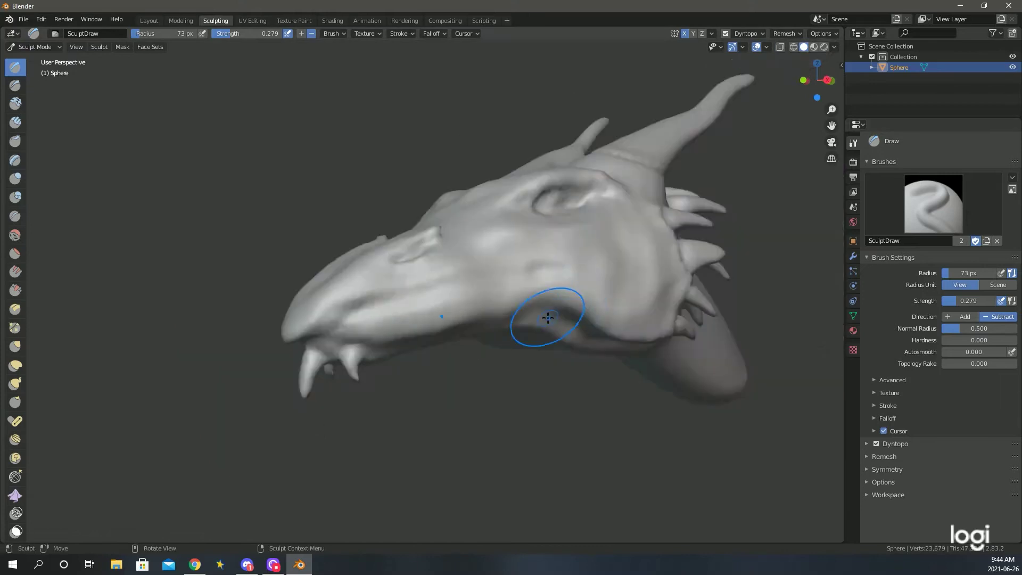
Step: Activate the Snake Hook brush and enlarge its radius to about 356 px around the snout
{"action": "scroll", "coordinate": [548, 317], "scroll_direction": "up", "scroll_amount": 3}
{"action": "middle_click_drag", "start_coordinate": [464, 244], "coordinate": [380, 314]}
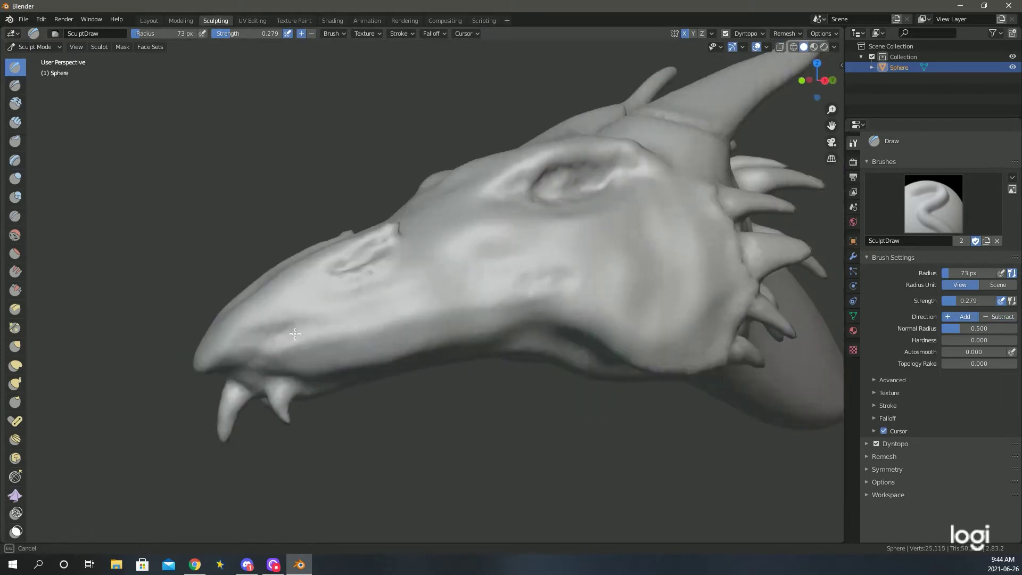
{"action": "key", "text": "k"}
{"action": "middle_click_drag", "start_coordinate": [261, 323], "coordinate": [343, 302]}
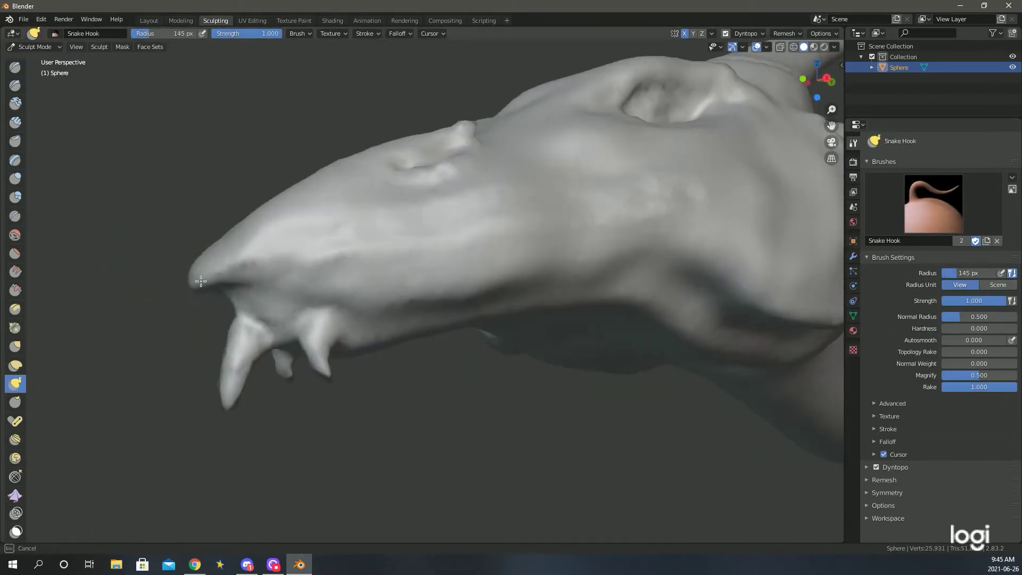
{"action": "key", "text": "f"}
{"action": "left_click", "coordinate": [531, 289]}
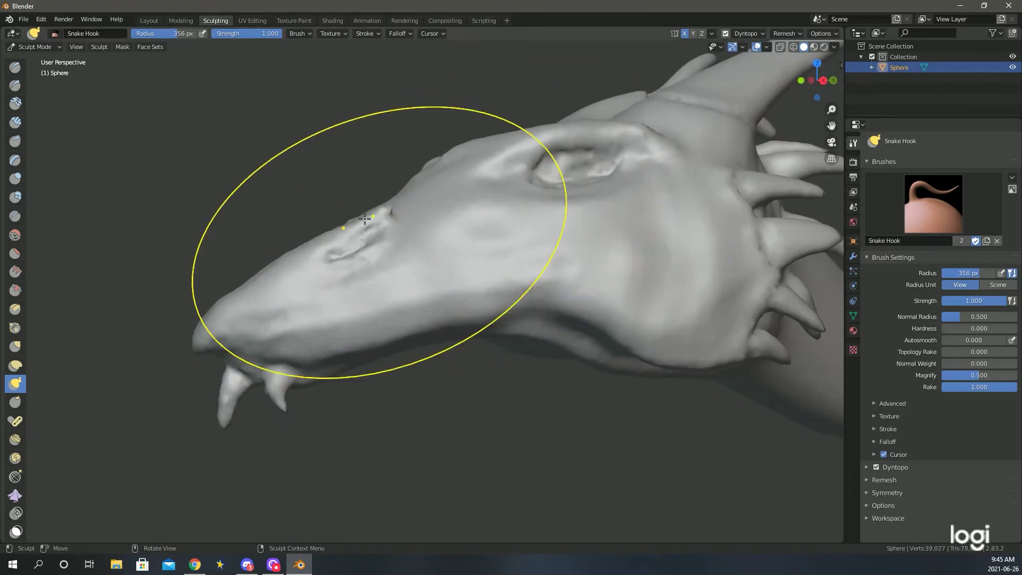
{"action": "middle_click_drag", "start_coordinate": [531, 290], "coordinate": [606, 217]}
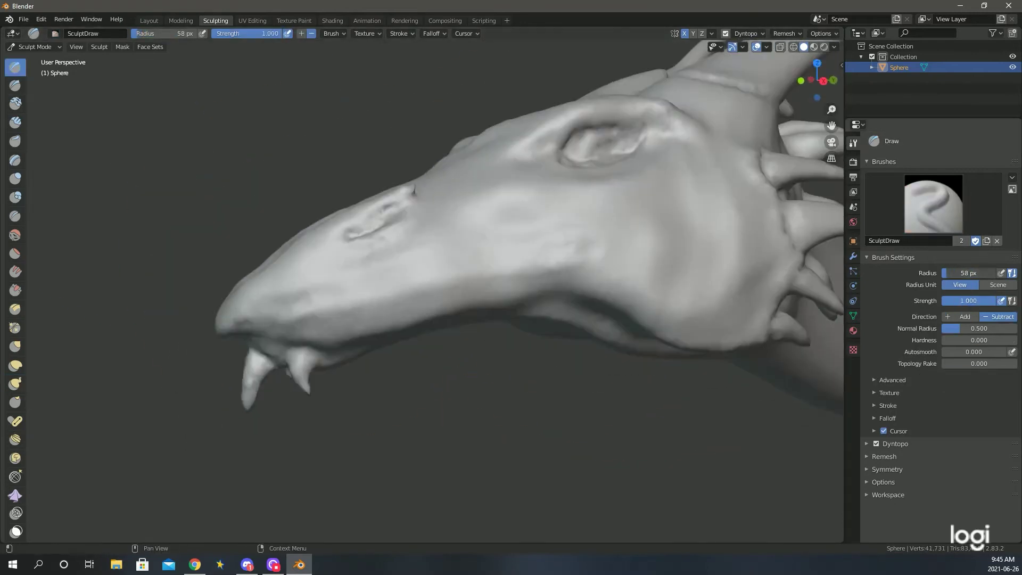
Step: Inspect the carved jaw line from several angles and bring back Snake Hook at 72 px
{"action": "middle_click_drag", "start_coordinate": [612, 298], "coordinate": [680, 277]}
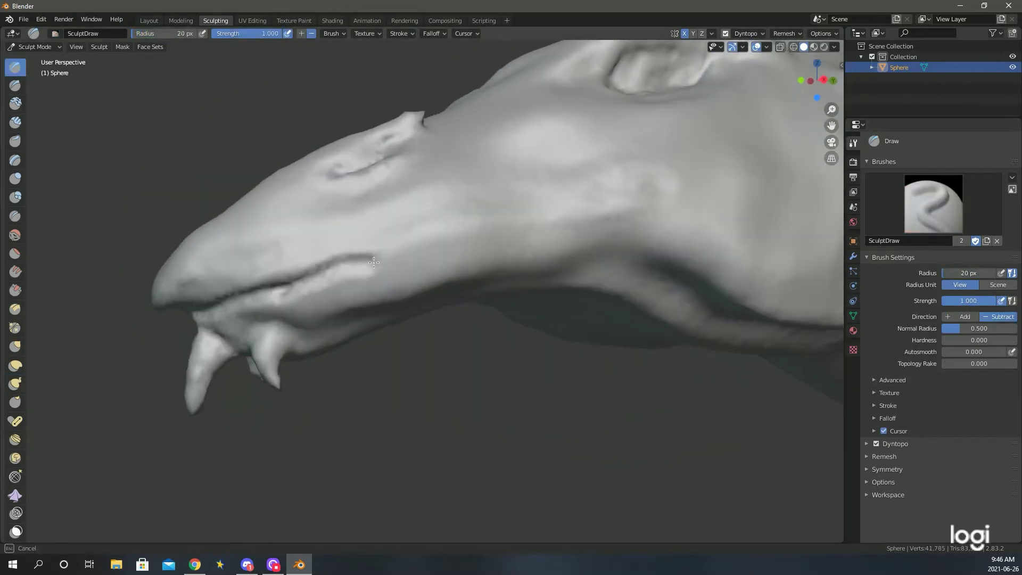
{"action": "middle_click_drag", "start_coordinate": [362, 263], "coordinate": [625, 301]}
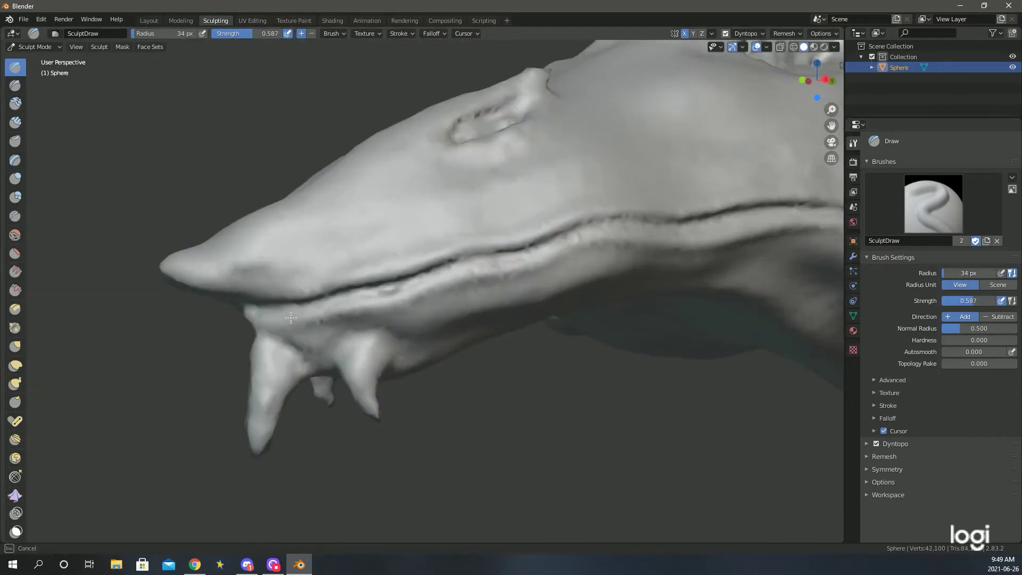
{"action": "middle_click_drag", "start_coordinate": [291, 317], "coordinate": [362, 280]}
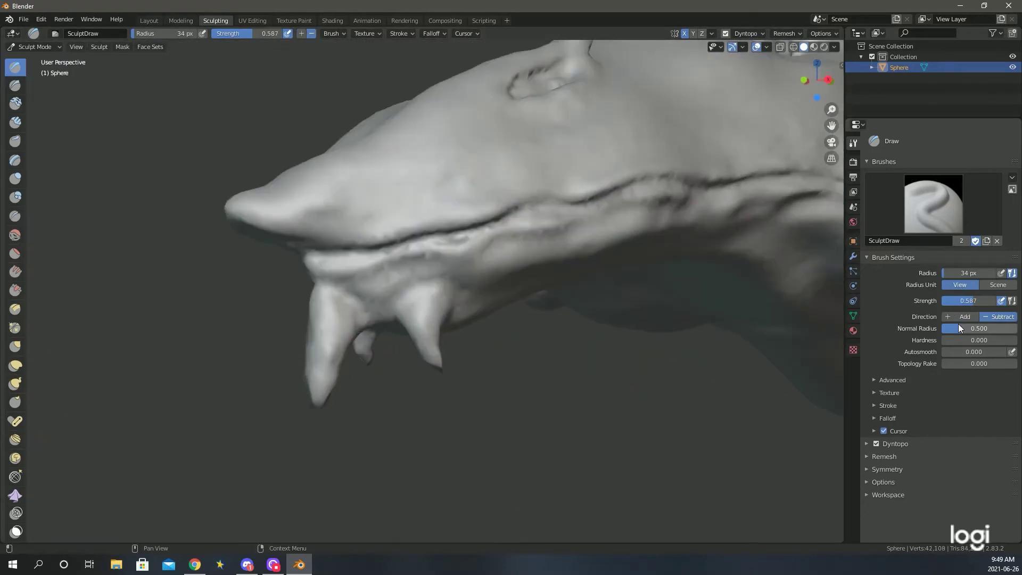
{"action": "middle_click_drag", "start_coordinate": [438, 174], "coordinate": [720, 253]}
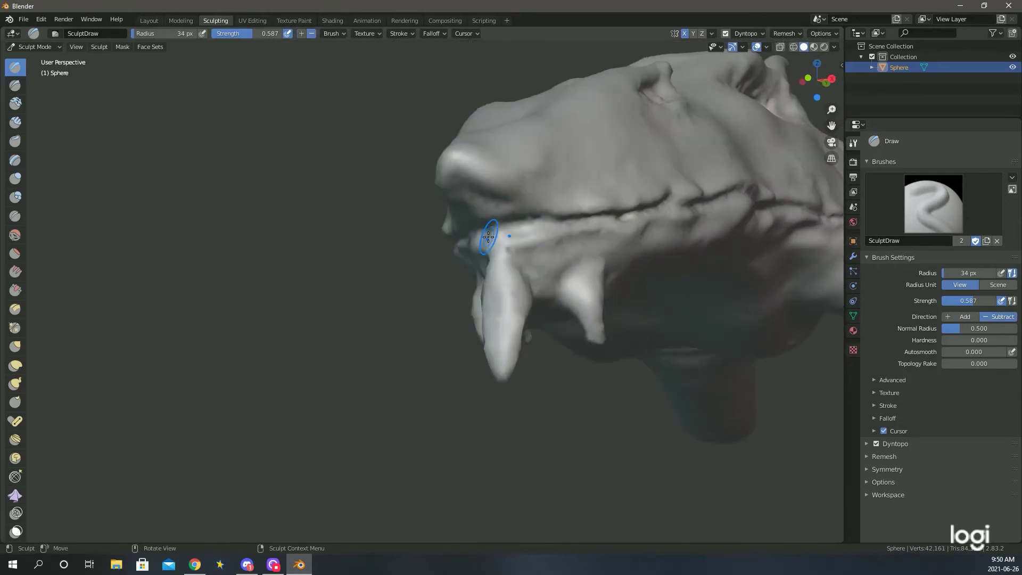
{"action": "key", "text": "k"}
{"action": "mouse_move", "coordinate": [529, 258]}
{"action": "middle_mouse_down"}
{"action": "mouse_move", "coordinate": [318, 308]}
{"action": "mouse_move", "coordinate": [473, 213]}
{"action": "middle_mouse_up"}
{"action": "scroll", "coordinate": [666, 270], "scroll_direction": "down", "scroll_amount": 3}
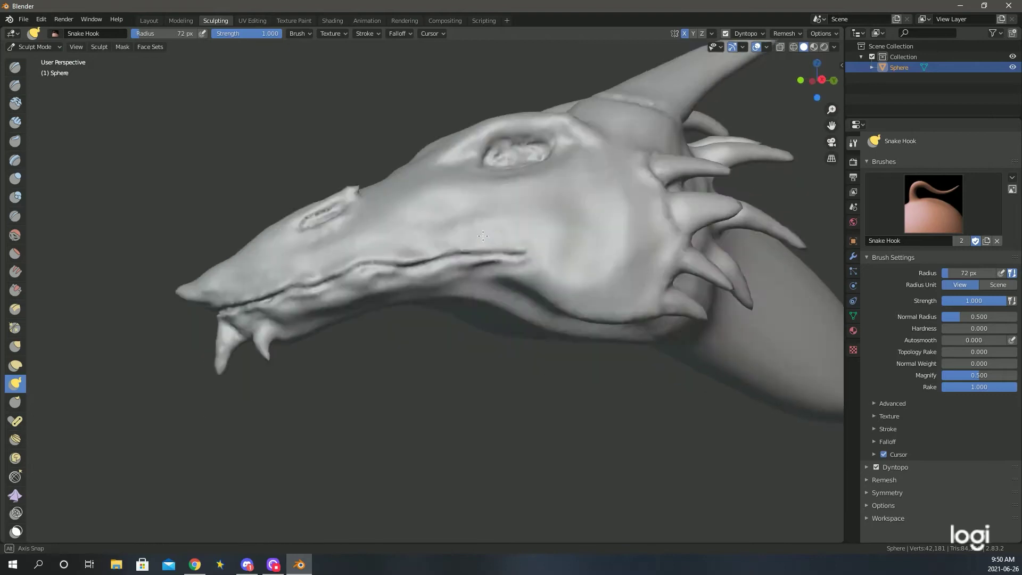
Step: Review the lower jaw and neck join from front and side, and switch to the Draw brush
{"action": "middle_click_drag", "start_coordinate": [666, 269], "coordinate": [381, 285]}
{"action": "mouse_move", "coordinate": [286, 239]}
{"action": "middle_mouse_down"}
{"action": "mouse_move", "coordinate": [634, 278]}
{"action": "mouse_move", "coordinate": [150, 232]}
{"action": "middle_mouse_up"}
{"action": "scroll", "coordinate": [150, 232], "scroll_direction": "up", "scroll_amount": 3}
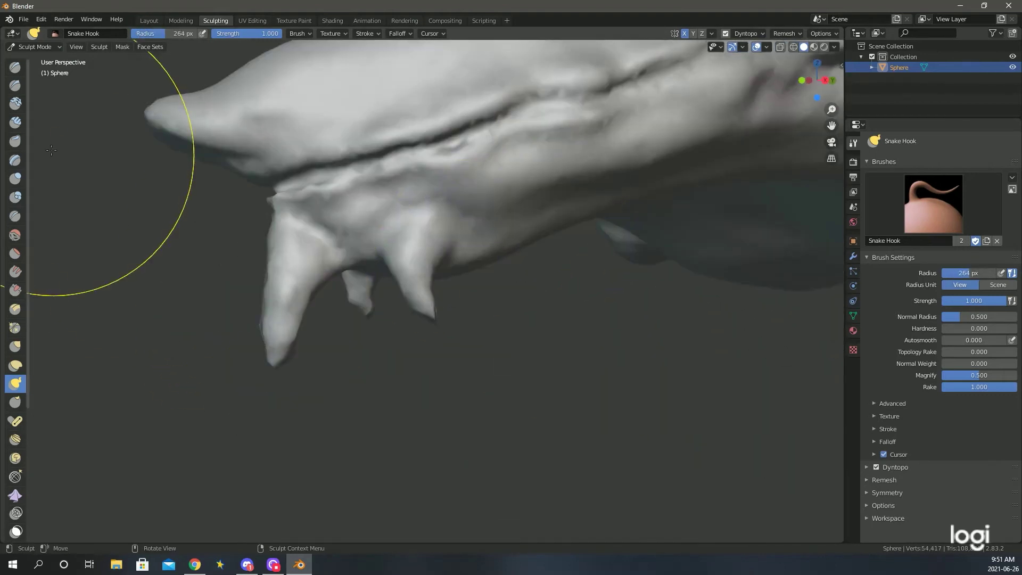
{"action": "mouse_move", "coordinate": [292, 219]}
{"action": "middle_mouse_down"}
{"action": "mouse_move", "coordinate": [582, 297]}
{"action": "mouse_move", "coordinate": [319, 246]}
{"action": "middle_mouse_up"}
{"action": "scroll", "coordinate": [490, 279], "scroll_direction": "down", "scroll_amount": 3}
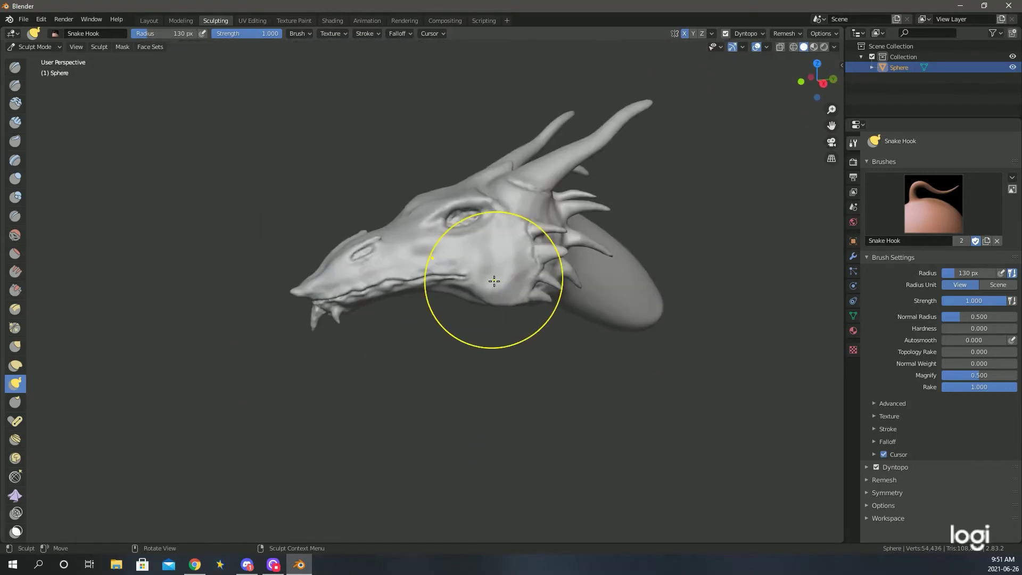
{"action": "middle_click_drag", "start_coordinate": [490, 279], "coordinate": [402, 265]}
{"action": "key", "text": "x"}
{"action": "mouse_move", "coordinate": [494, 329]}
{"action": "middle_mouse_down"}
{"action": "mouse_move", "coordinate": [517, 328]}
{"action": "mouse_move", "coordinate": [109, 377]}
{"action": "middle_mouse_up"}
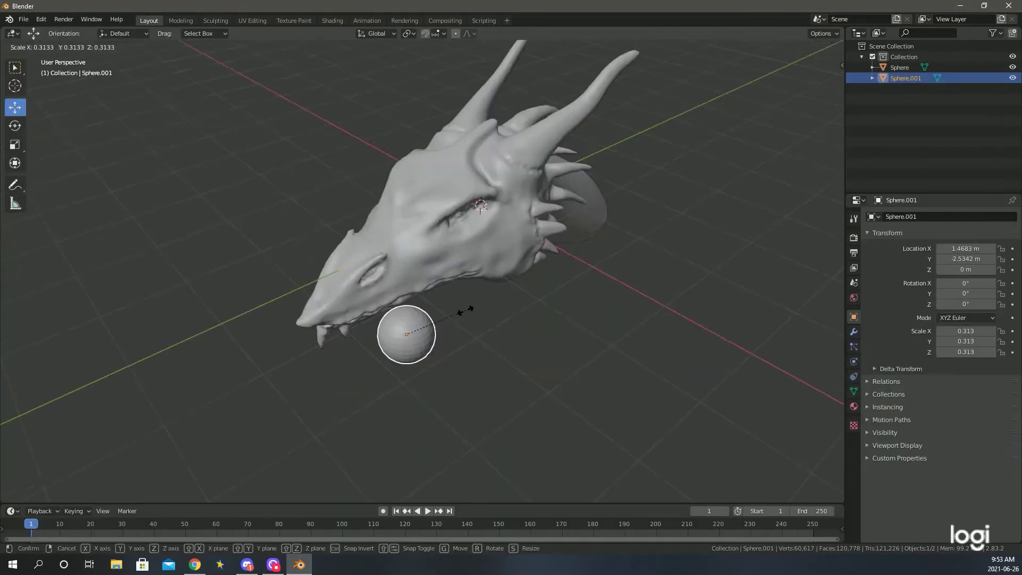
Step: Shrink the new sphere, move it into the mouth and pull it into a curved fang
{"action": "left_click", "coordinate": [466, 310]}
{"action": "scroll", "coordinate": [396, 249], "scroll_direction": "up", "scroll_amount": 5}
{"action": "key", "text": "g"}
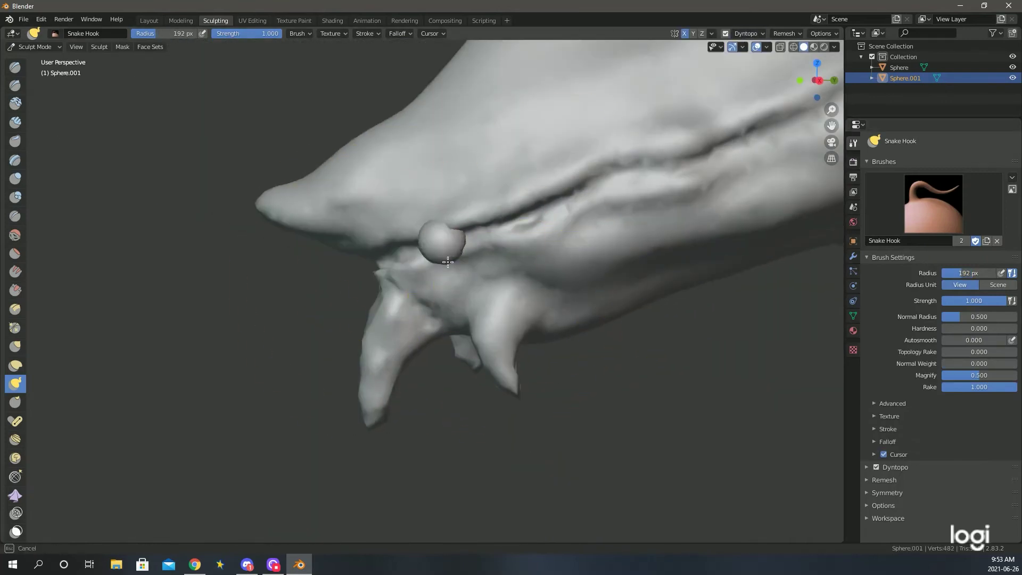
{"action": "left_click_drag", "start_coordinate": [449, 254], "coordinate": [438, 310]}
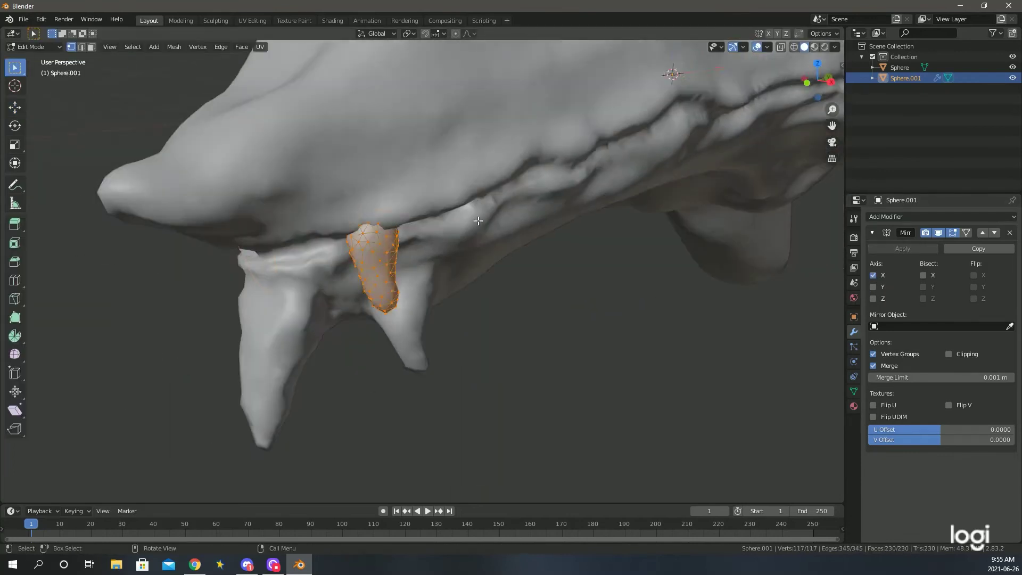
Step: Orbit around the head to inspect the row of duplicated fangs along the jaw
{"action": "middle_click_drag", "start_coordinate": [535, 240], "coordinate": [614, 174]}
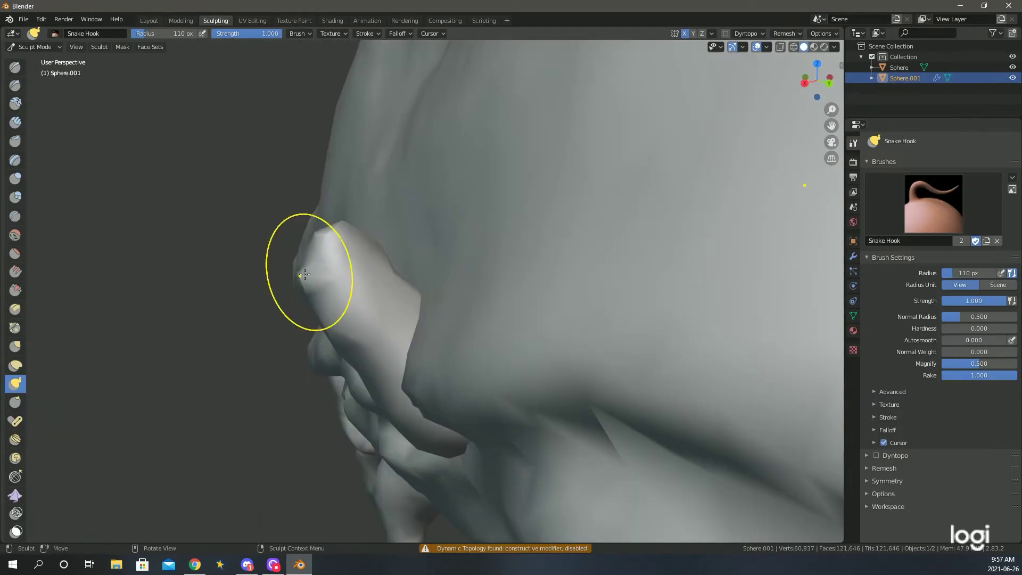
{"action": "middle_click_drag", "start_coordinate": [304, 274], "coordinate": [424, 236]}
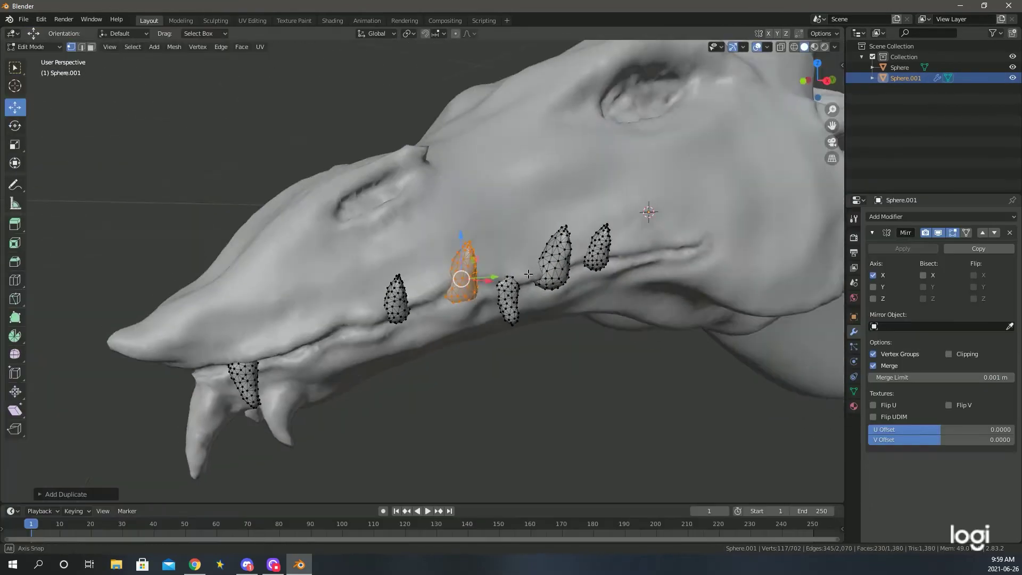
{"action": "middle_click_drag", "start_coordinate": [528, 274], "coordinate": [568, 246]}
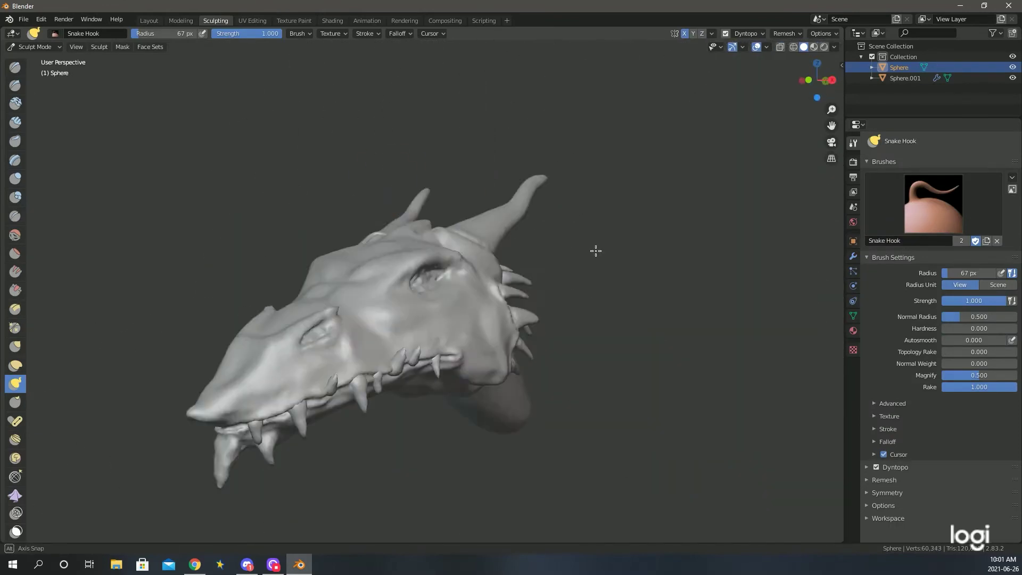
Step: Turn the head to the other side and set the Draw brush to carve inward for the eyelids
{"action": "middle_click_drag", "start_coordinate": [513, 262], "coordinate": [295, 290]}
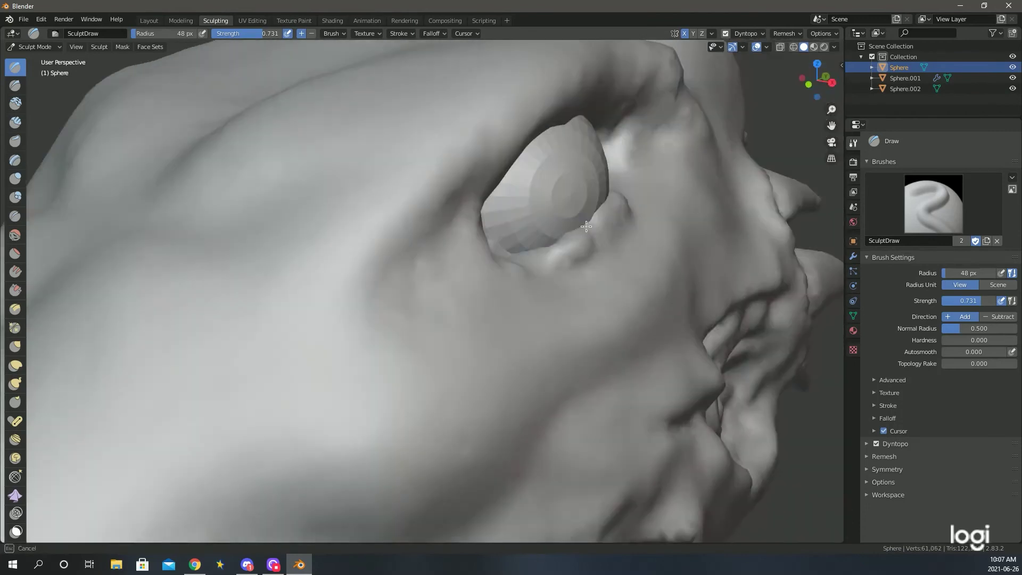
{"action": "key", "text": "ctrl"}
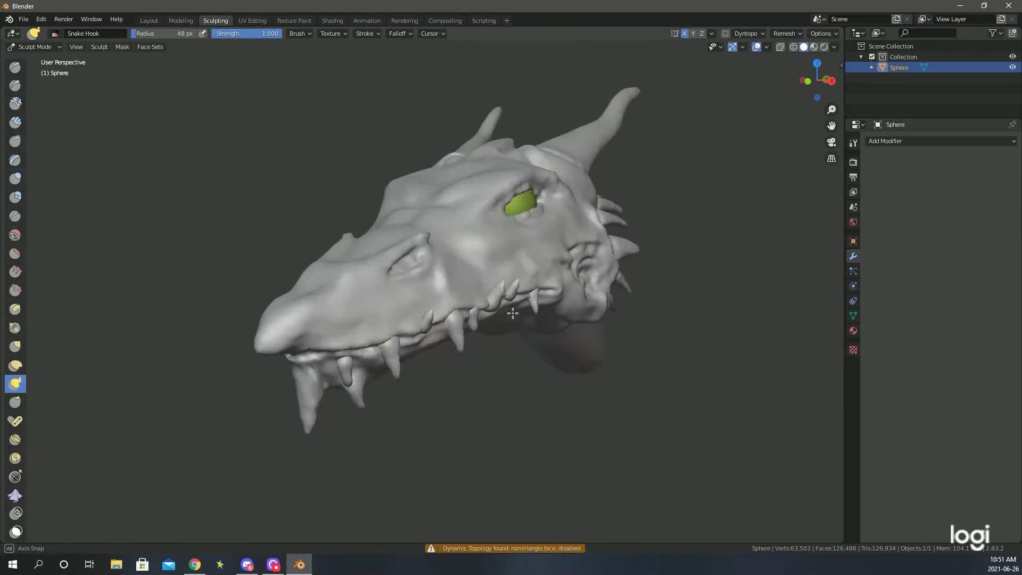
Step: Enlarge the Snake Hook brush to 274 px and view the mouth and fangs head-on
{"action": "middle_click_drag", "start_coordinate": [512, 313], "coordinate": [706, 125]}
{"action": "left_click", "coordinate": [854, 143]}
{"action": "key", "text": "f"}
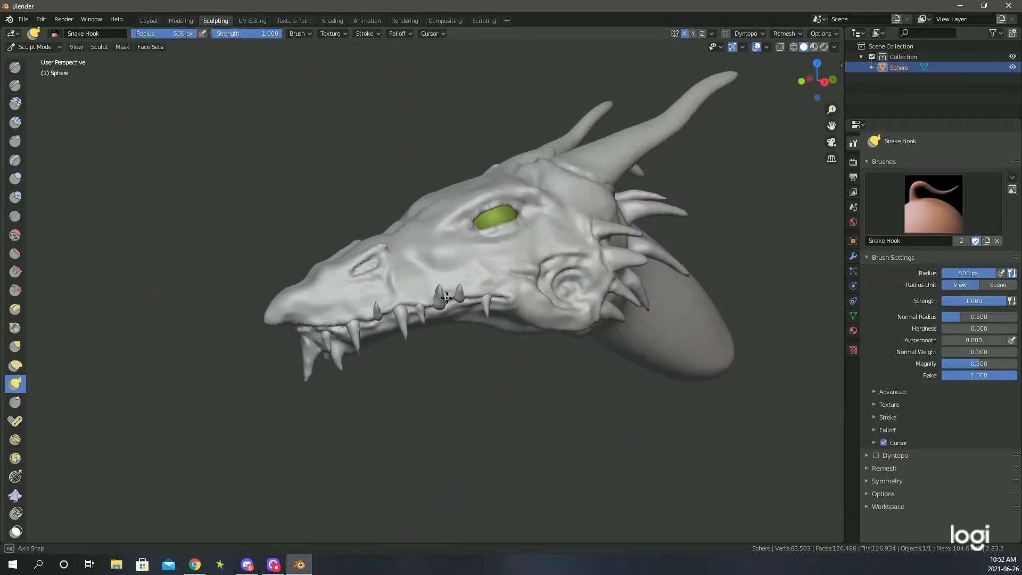
{"action": "middle_click_drag", "start_coordinate": [533, 255], "coordinate": [484, 248]}
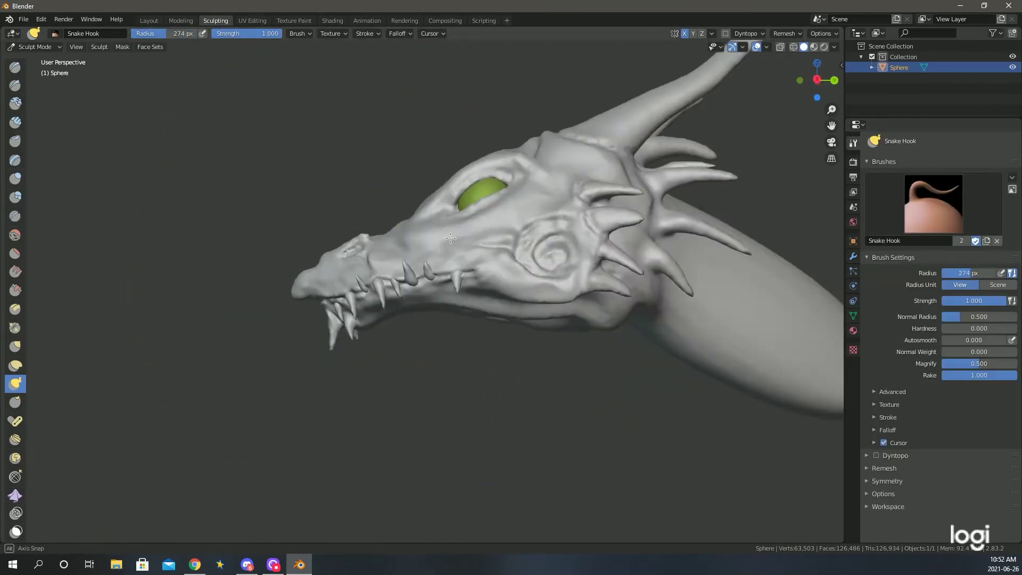
{"action": "middle_click_drag", "start_coordinate": [398, 237], "coordinate": [559, 237]}
{"action": "scroll", "coordinate": [477, 232], "scroll_direction": "up", "scroll_amount": 5}
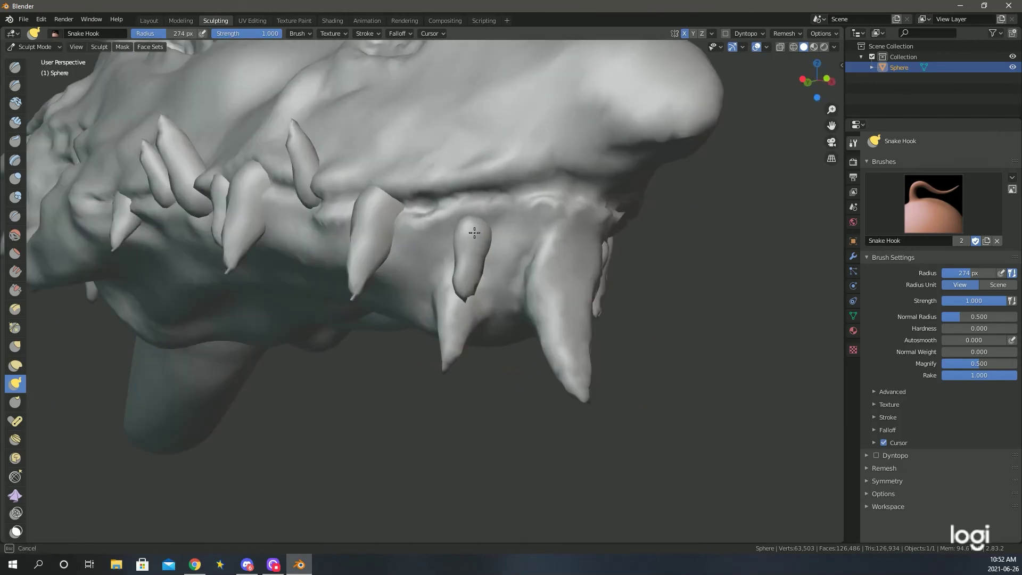